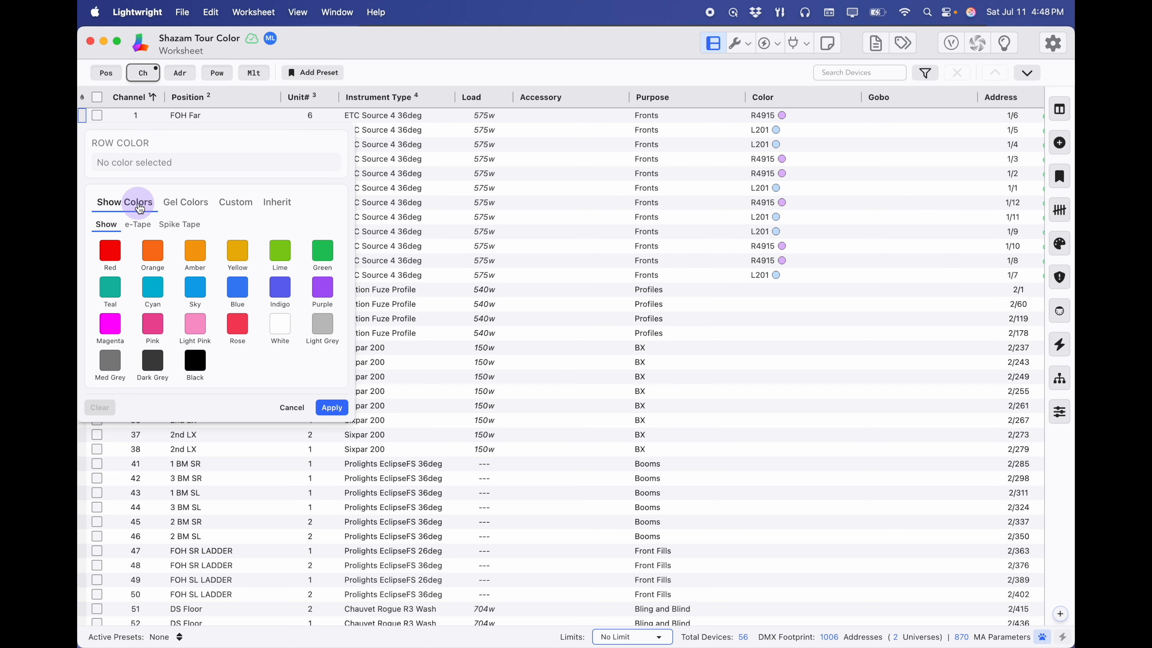
# - Examine the Gel Colors, Custom and Inherit options for the row color of channel 1
pyautogui.click(189, 208)
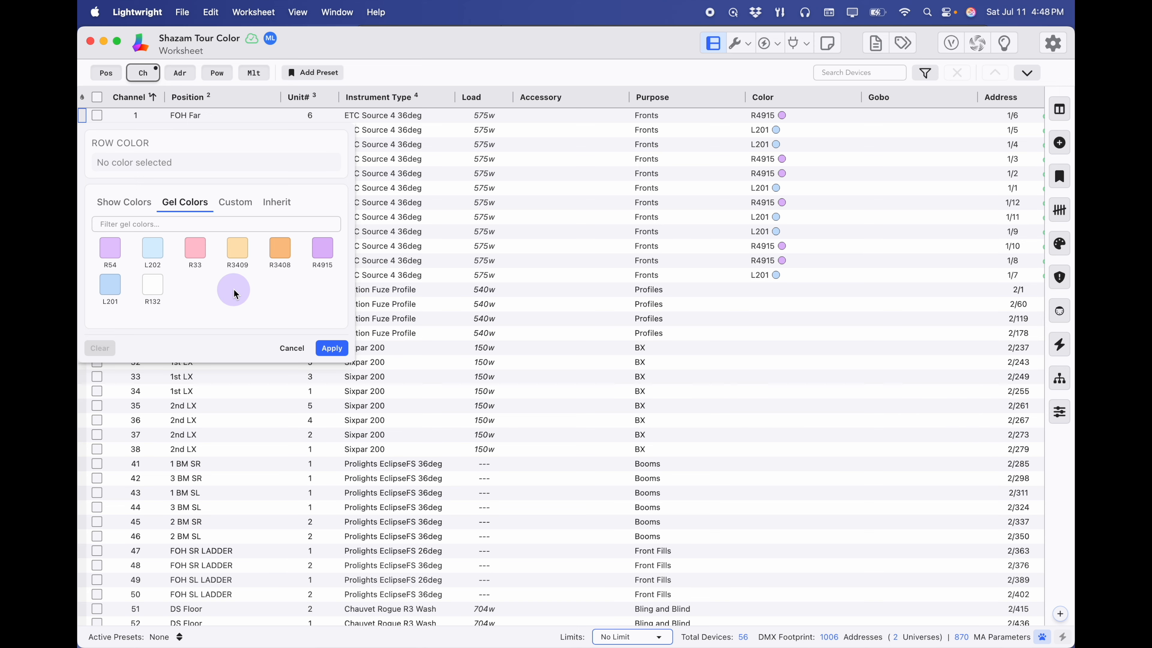
pyautogui.click(243, 208)
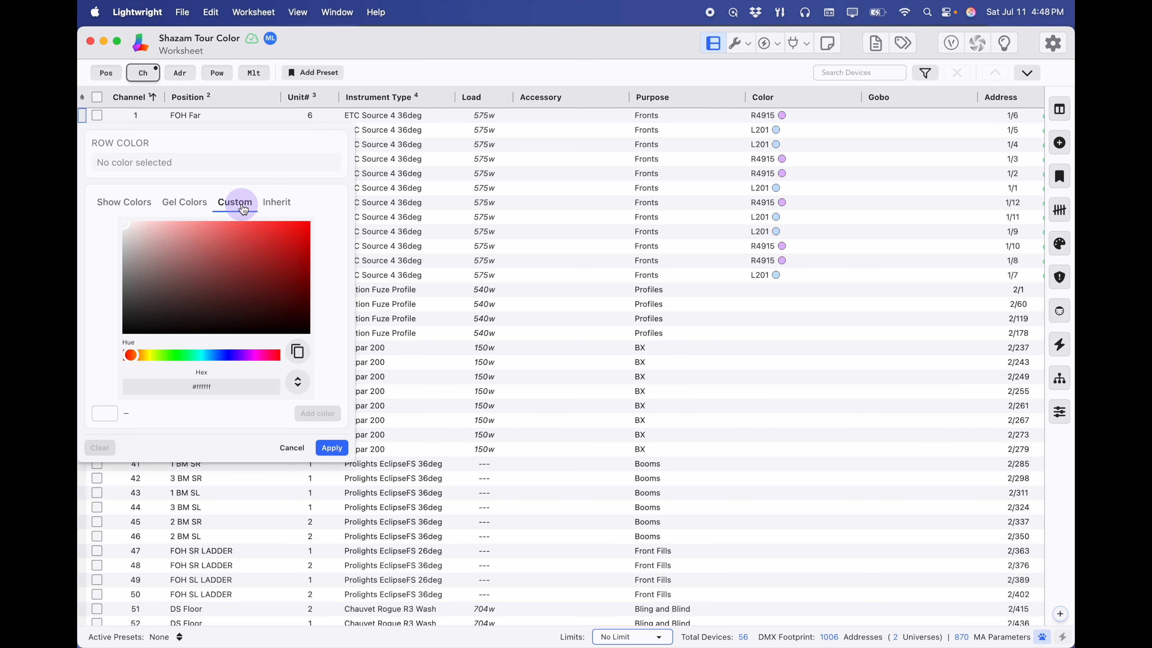
pyautogui.click(279, 204)
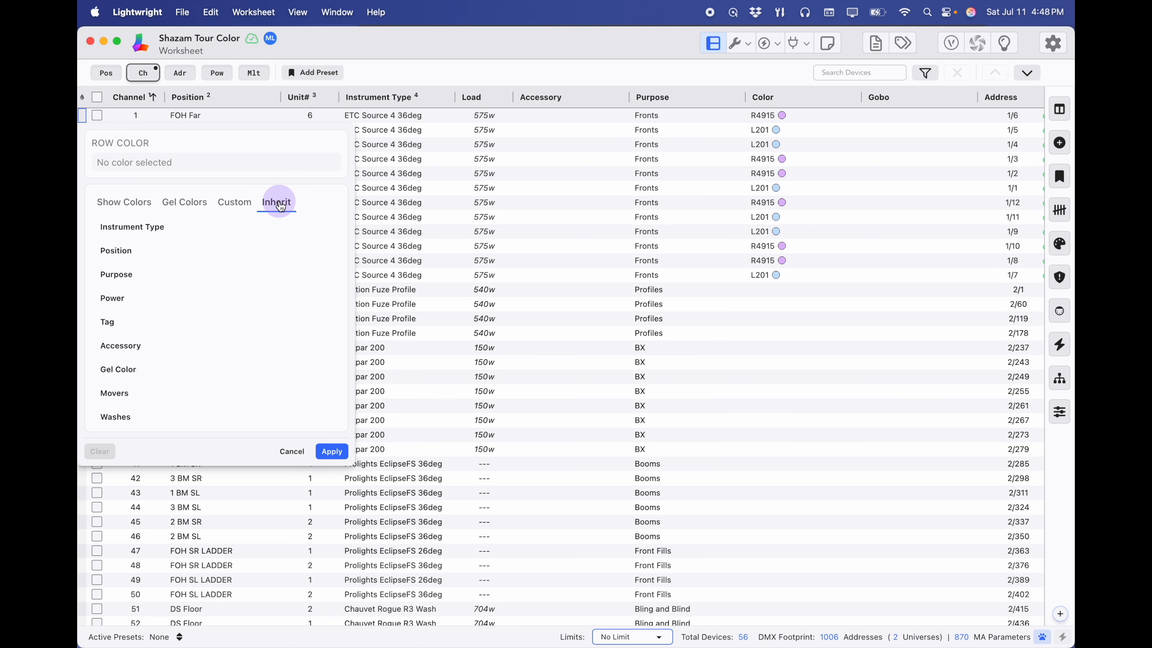
# - Apply the show color Pink as the row color of channel 1
pyautogui.click(123, 208)
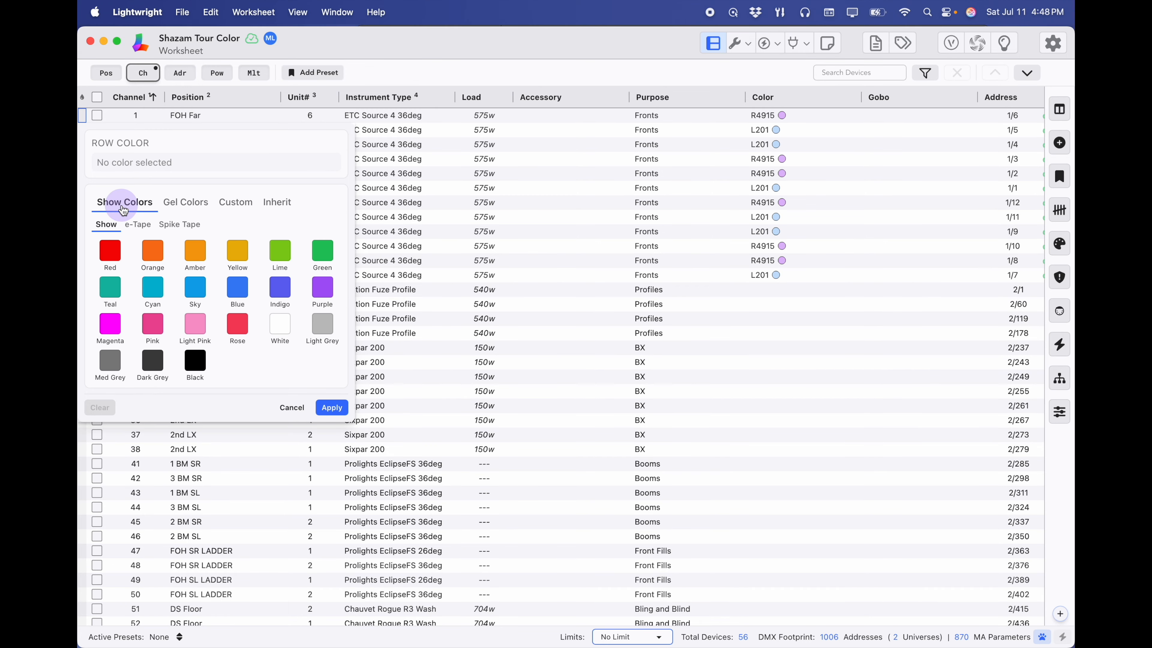
pyautogui.click(154, 327)
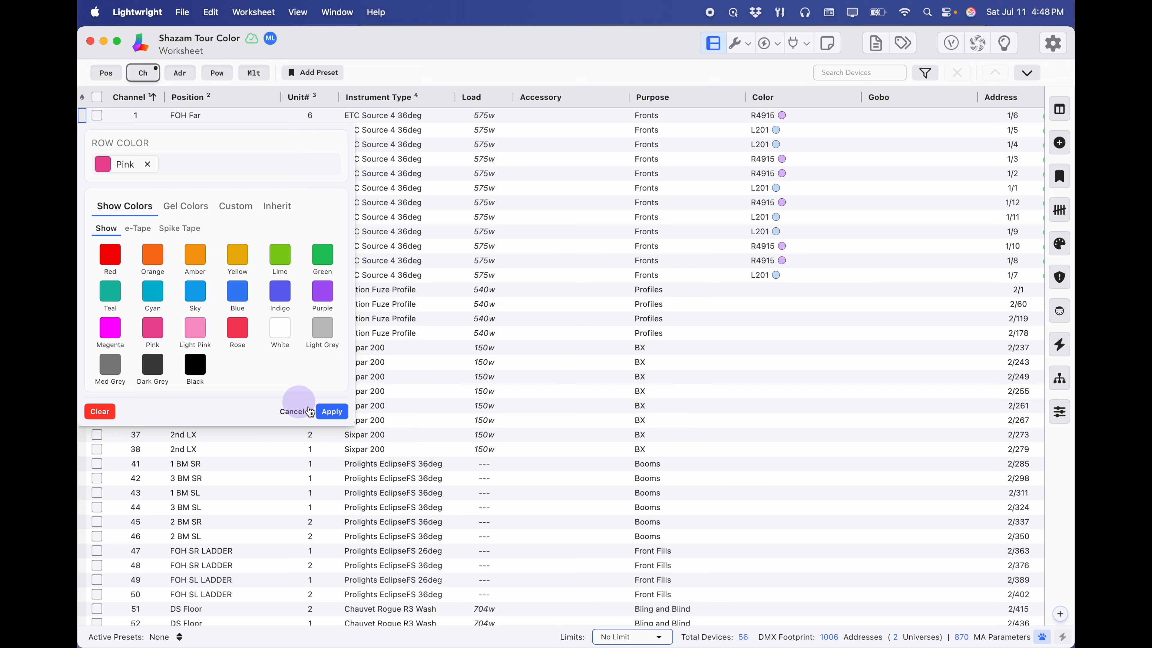
pyautogui.click(335, 413)
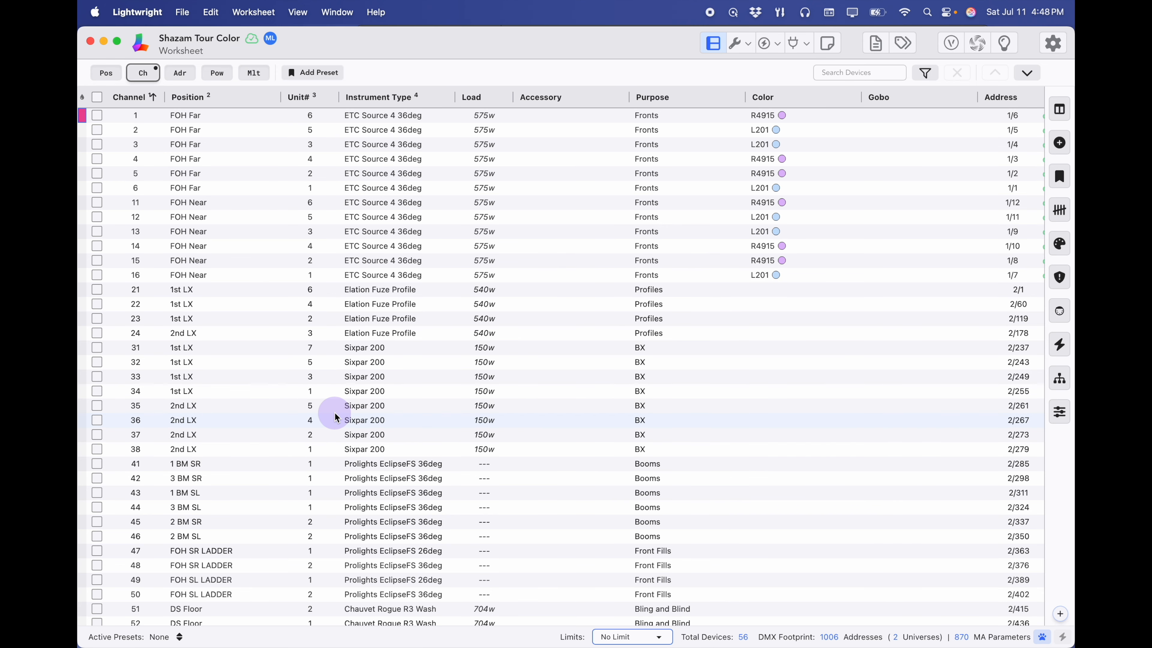
# - Select the FOH Far devices on channels 2 to 6 and set their device row color to Pink
pyautogui.click(98, 131)
pyautogui.click(97, 144)
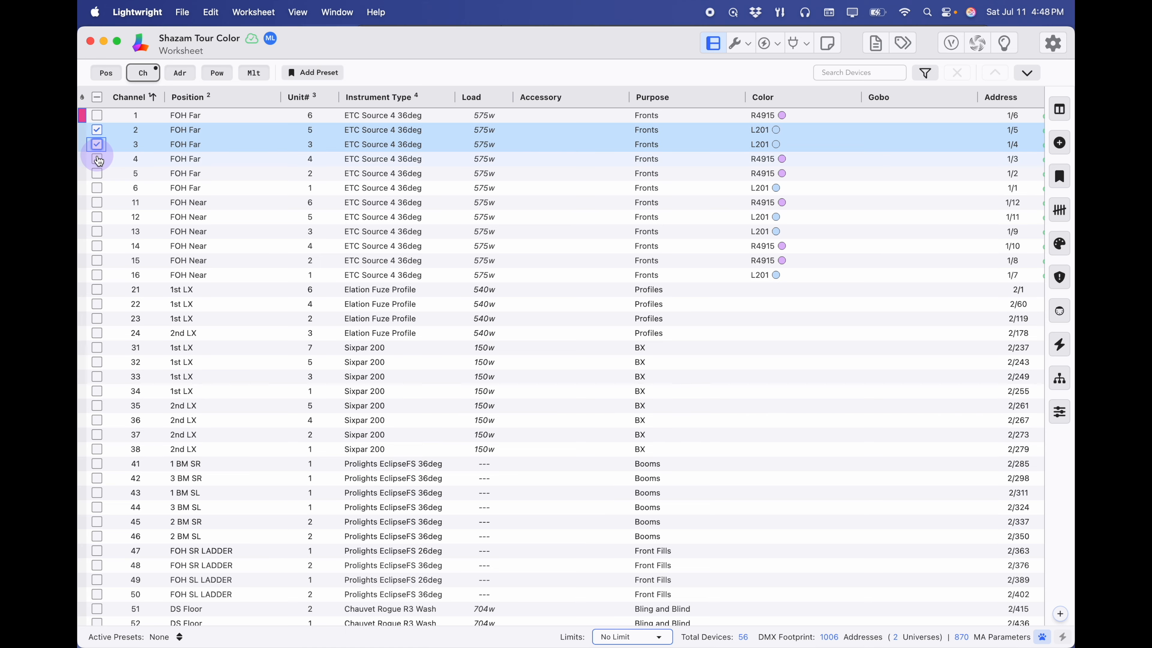
pyautogui.click(97, 159)
pyautogui.click(97, 174)
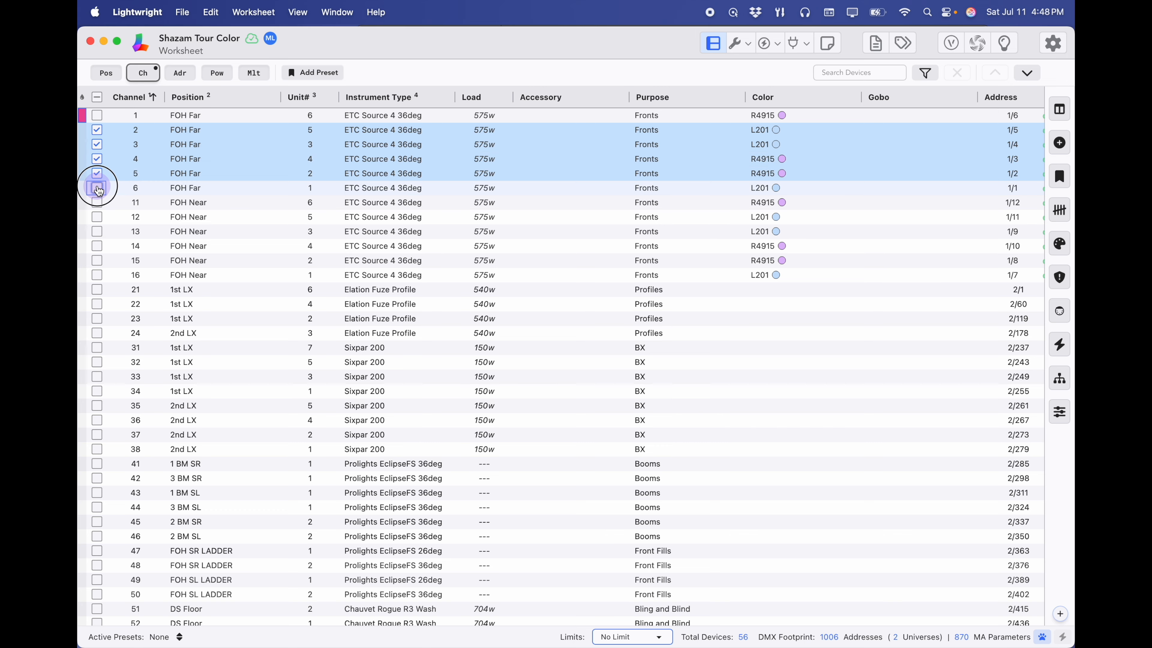
pyautogui.click(97, 188)
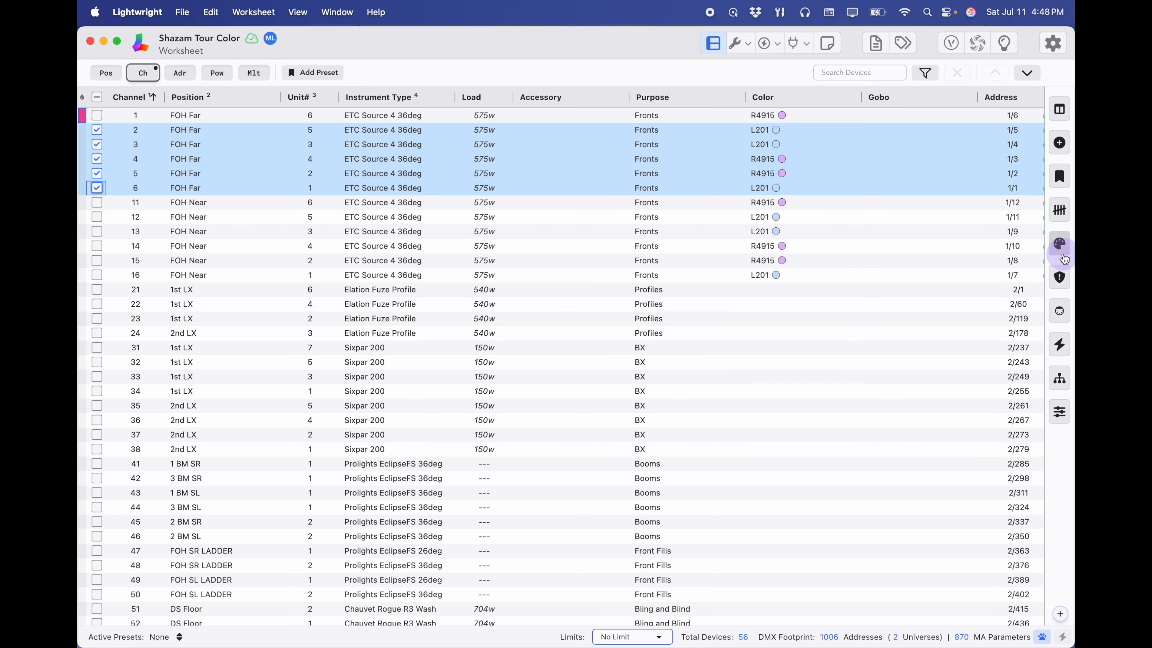
pyautogui.click(1059, 245)
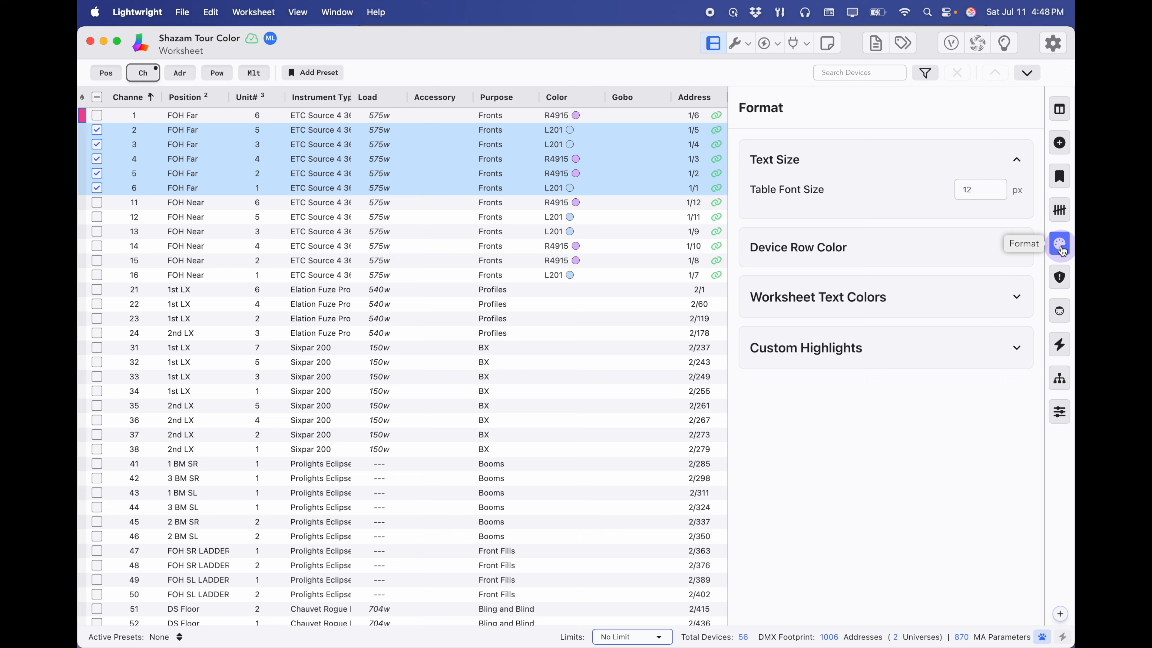
pyautogui.click(805, 246)
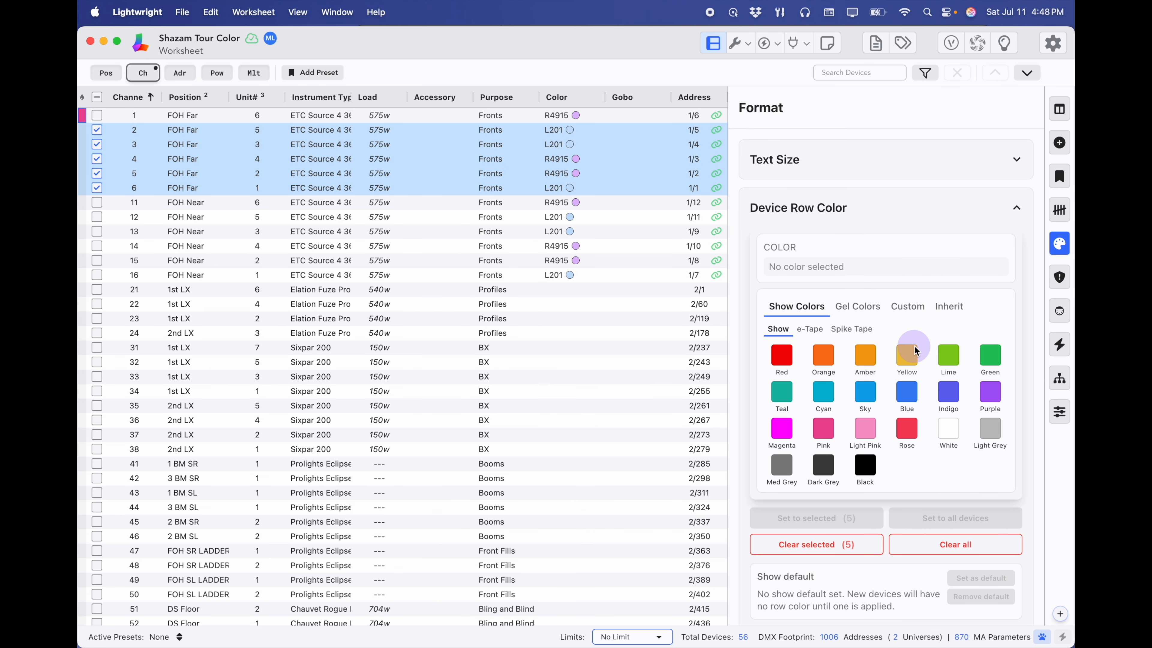
pyautogui.click(824, 429)
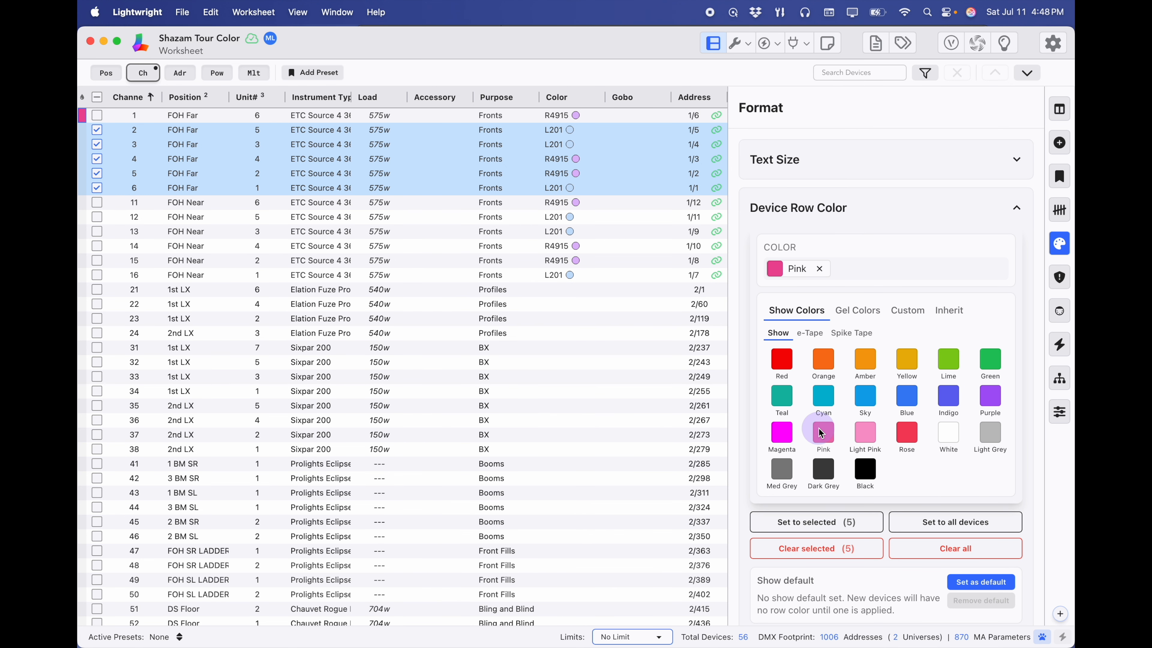
pyautogui.click(810, 522)
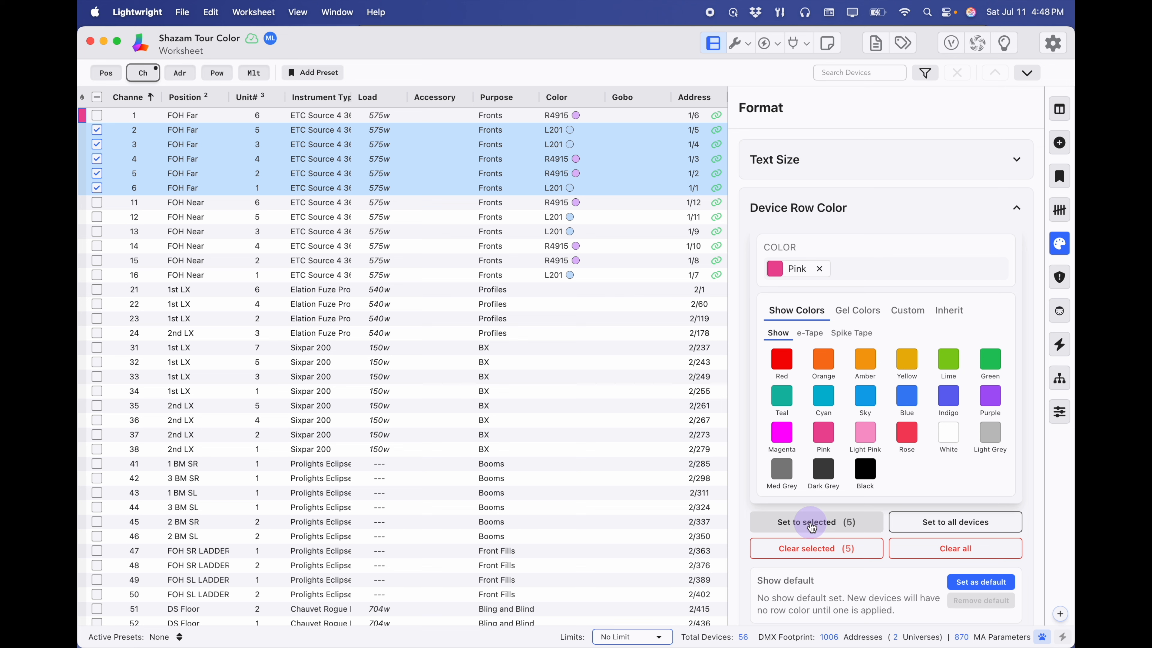
pyautogui.click(975, 552)
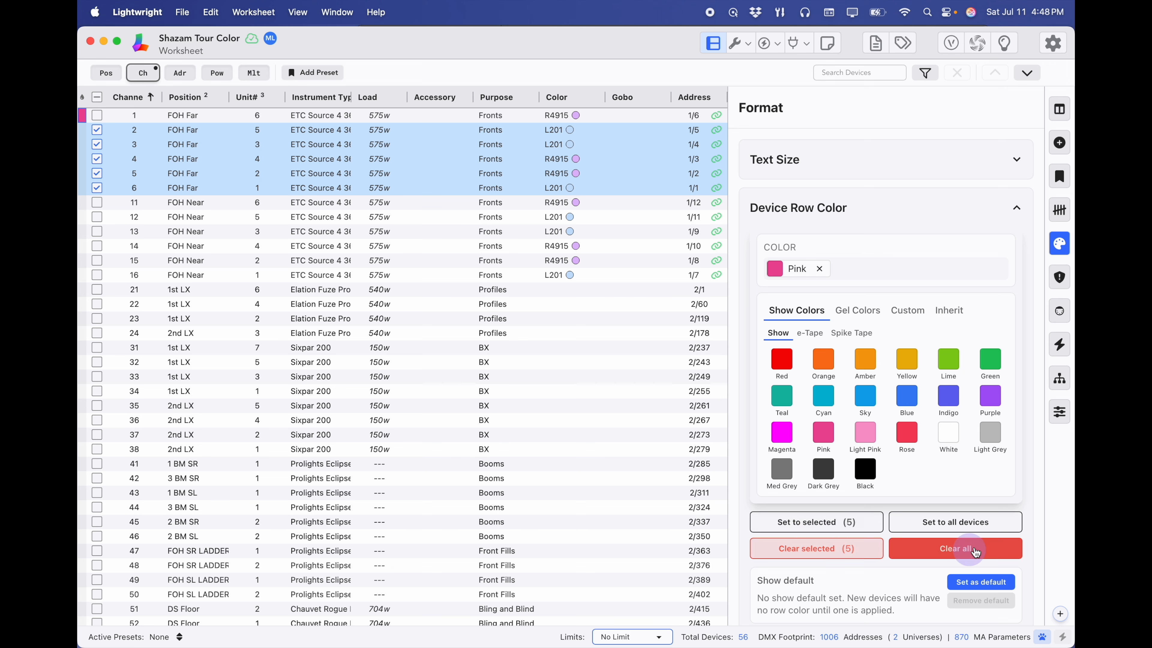
pyautogui.click(829, 558)
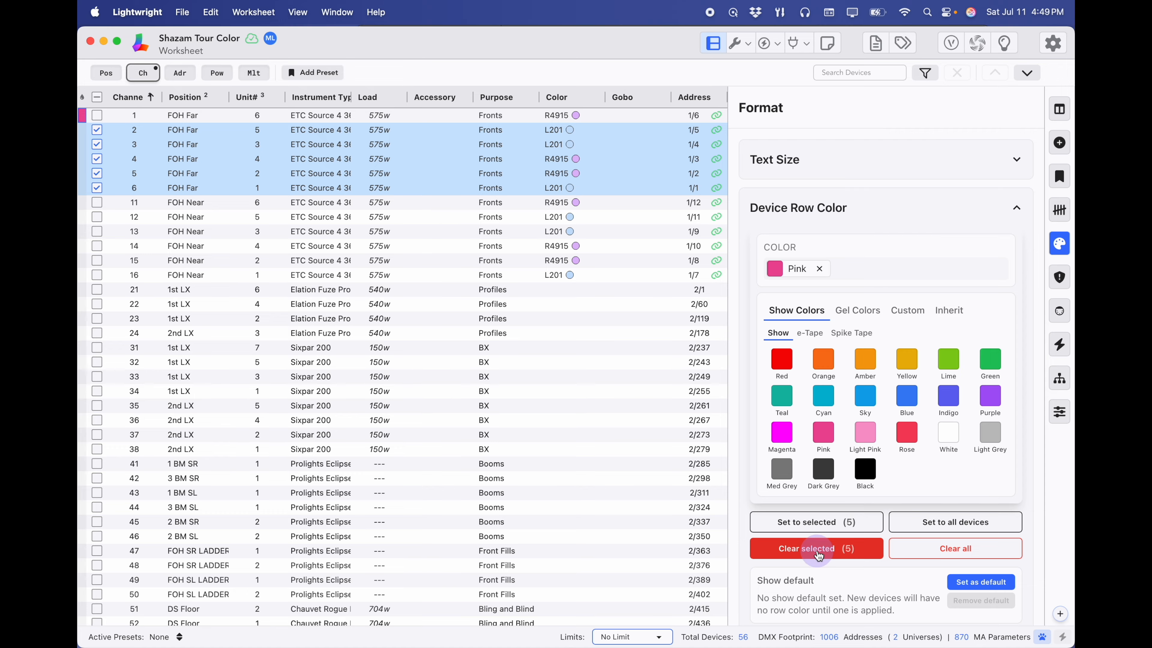
pyautogui.click(817, 526)
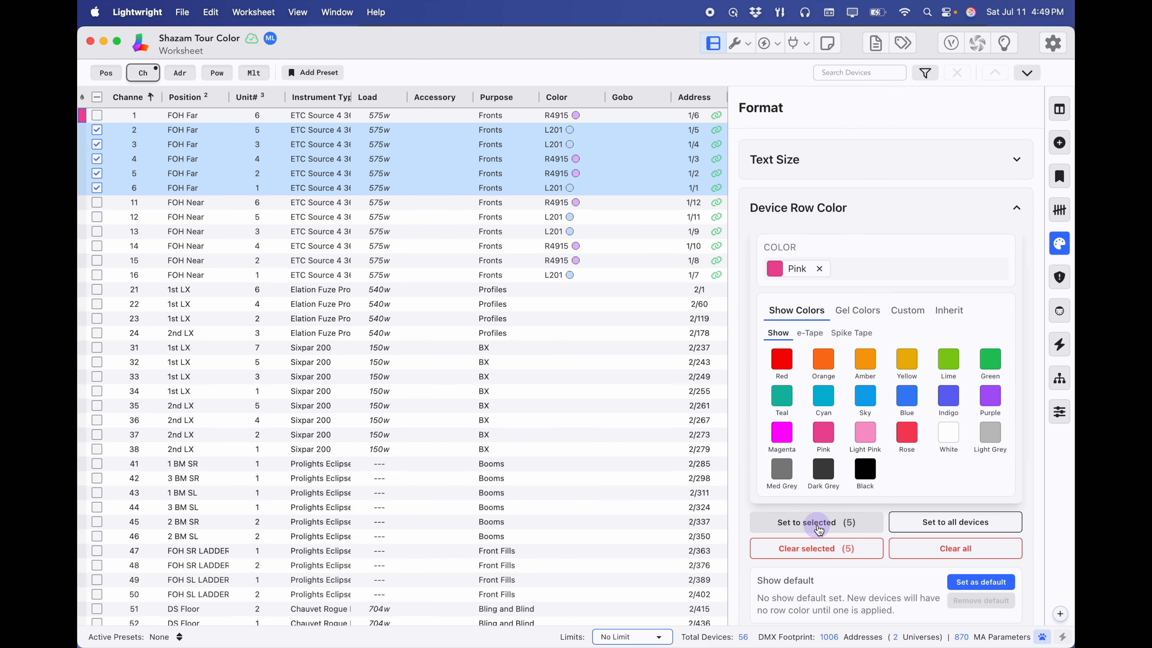
pyautogui.click(1057, 254)
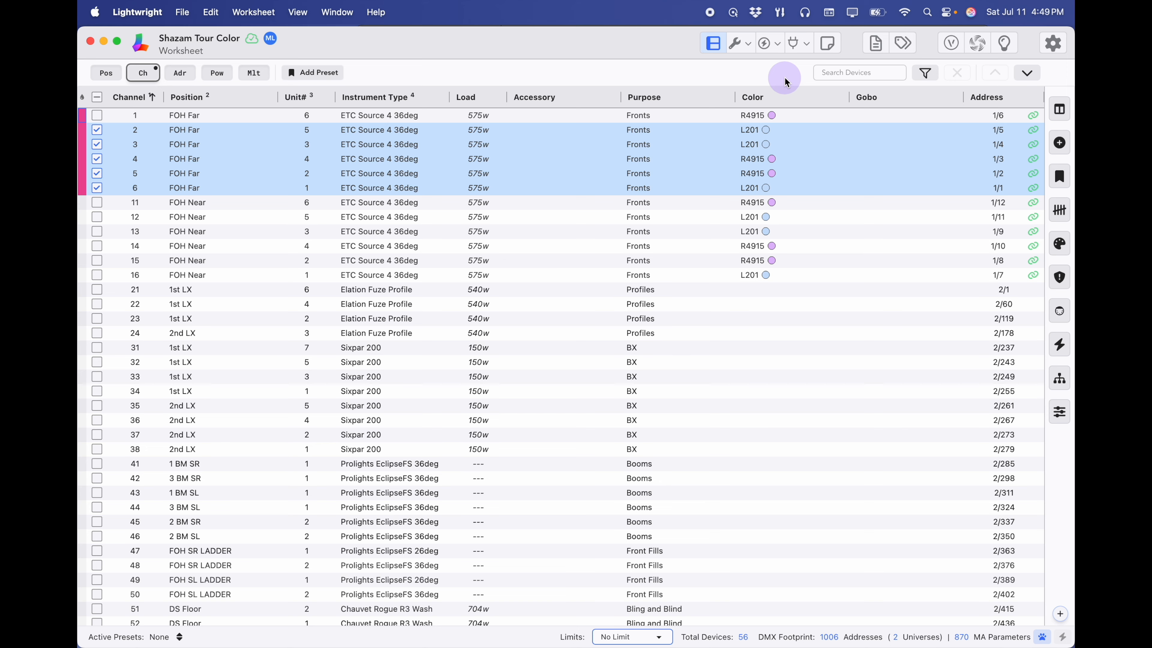
# - In the Position maintenance list, set the row color of FOH Far to Lime
pyautogui.click(748, 46)
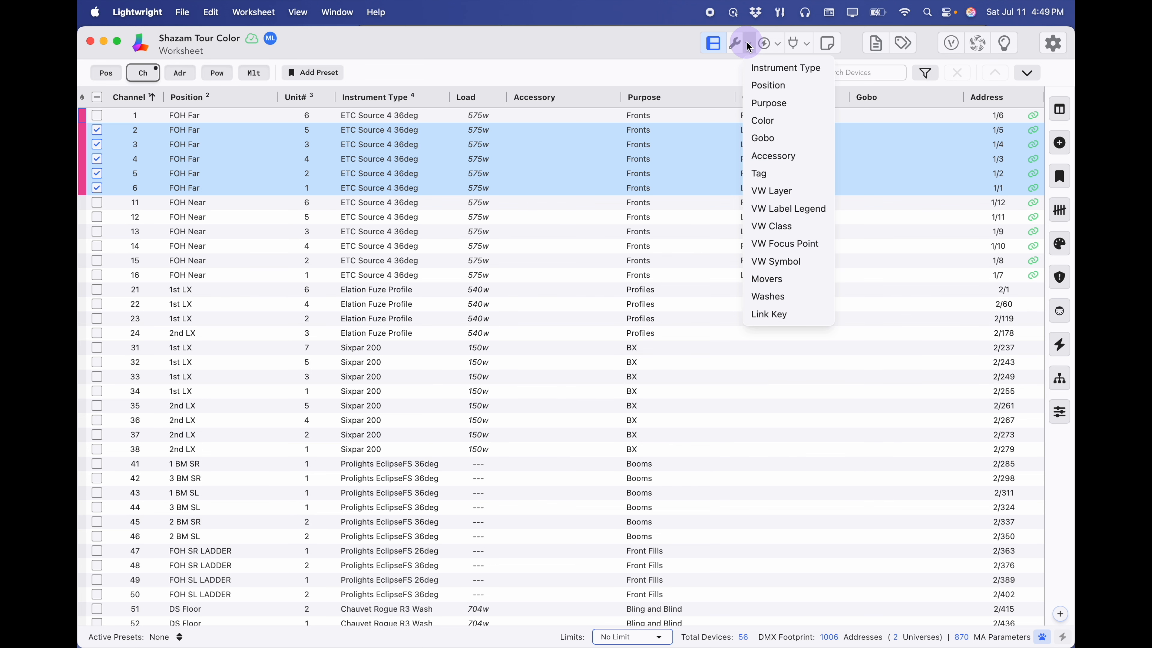
pyautogui.click(769, 85)
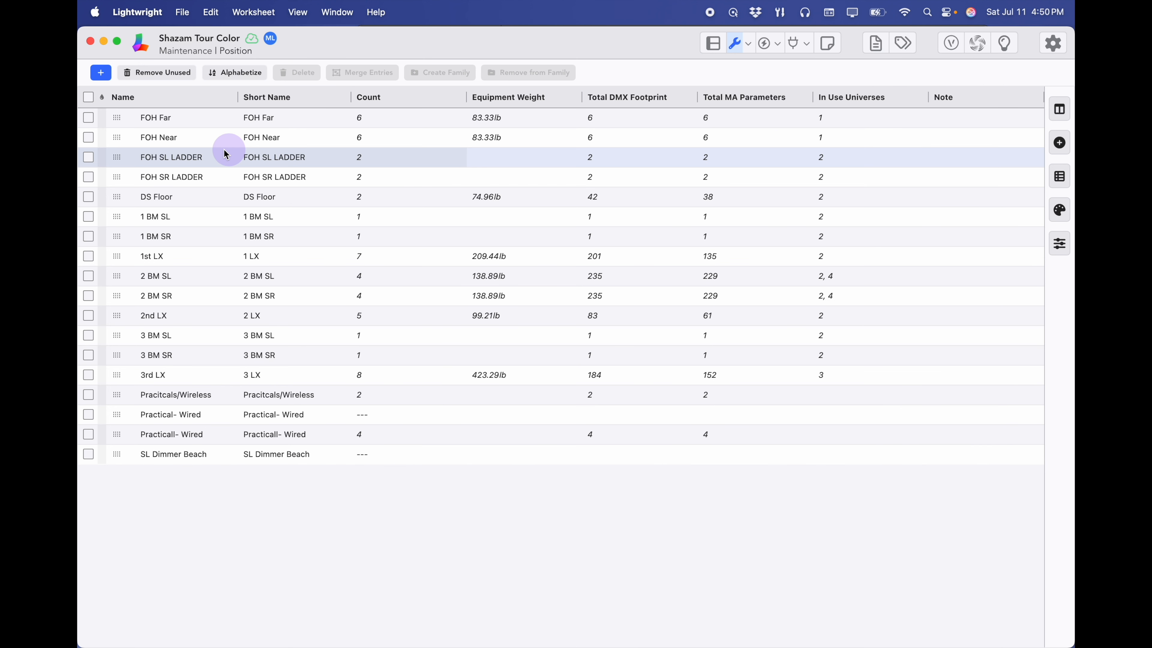
pyautogui.click(111, 131)
pyautogui.click(101, 118)
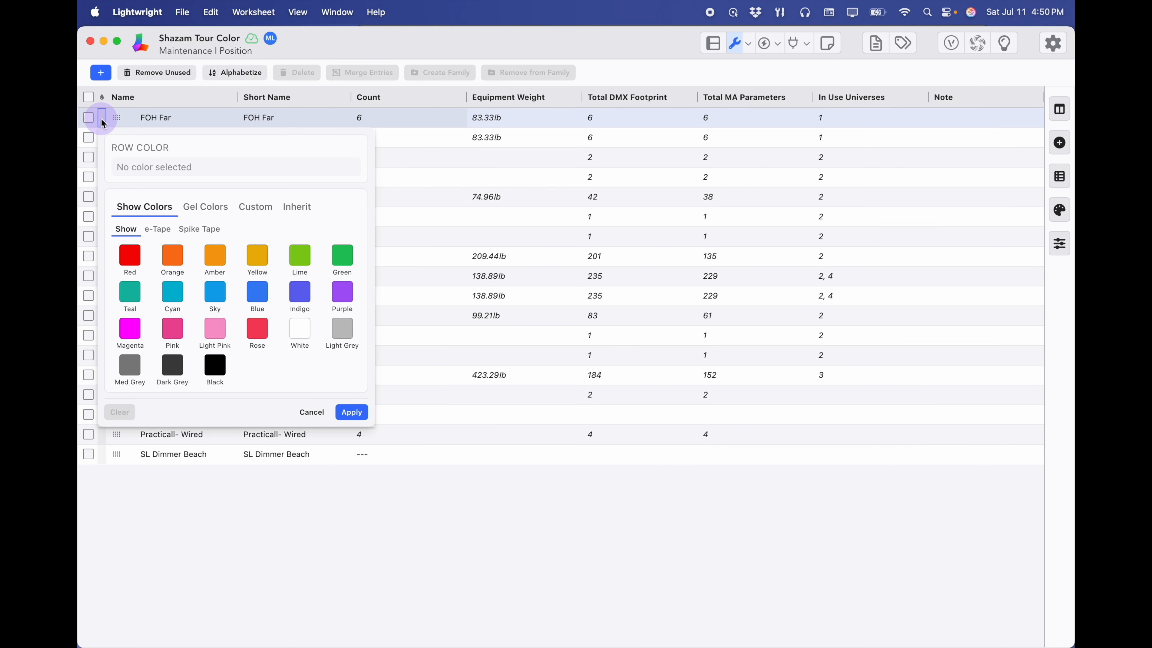
pyautogui.click(259, 298)
pyautogui.click(301, 261)
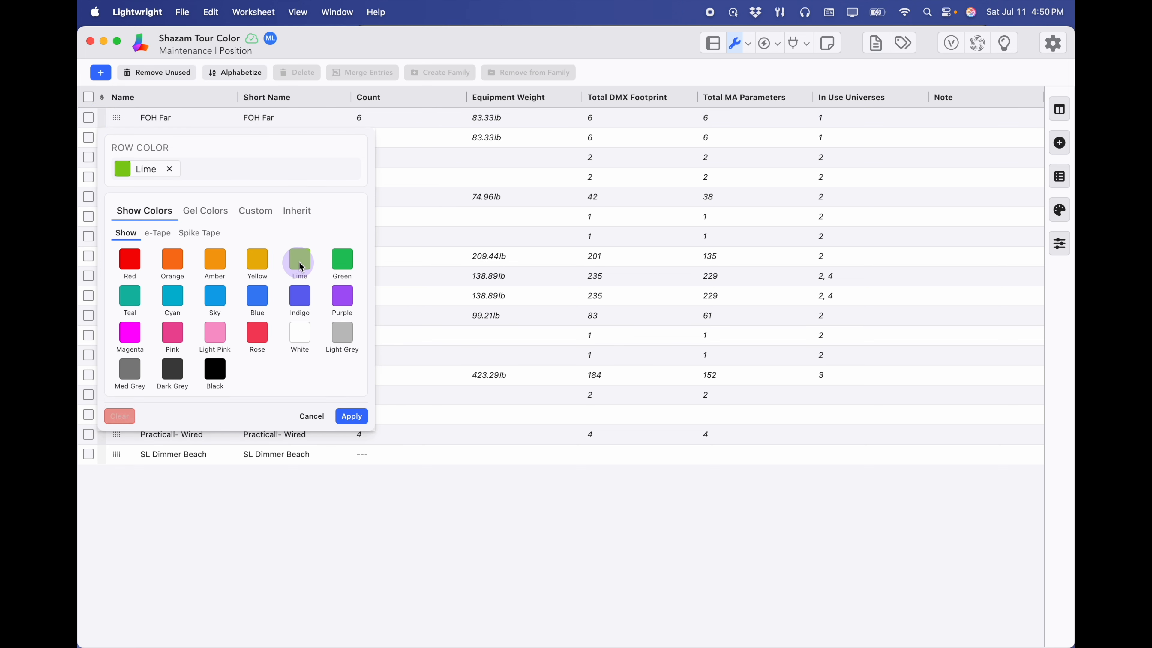
pyautogui.click(352, 416)
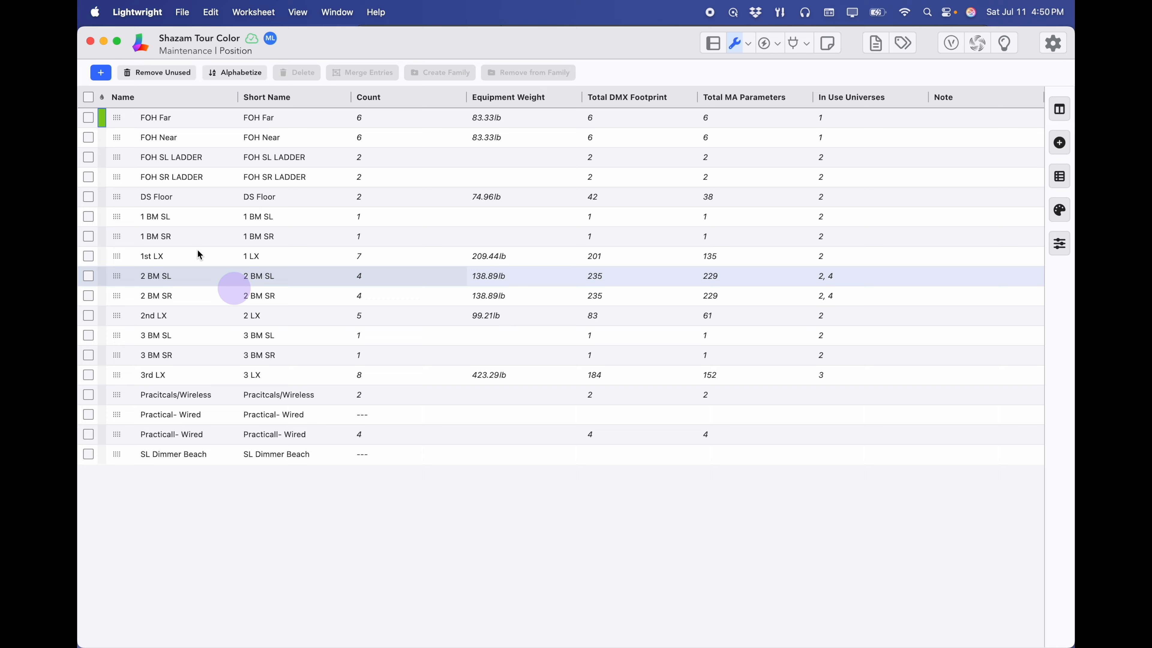
# - Set the row color of the FOH Near position to Teal
pyautogui.click(103, 138)
pyautogui.click(131, 314)
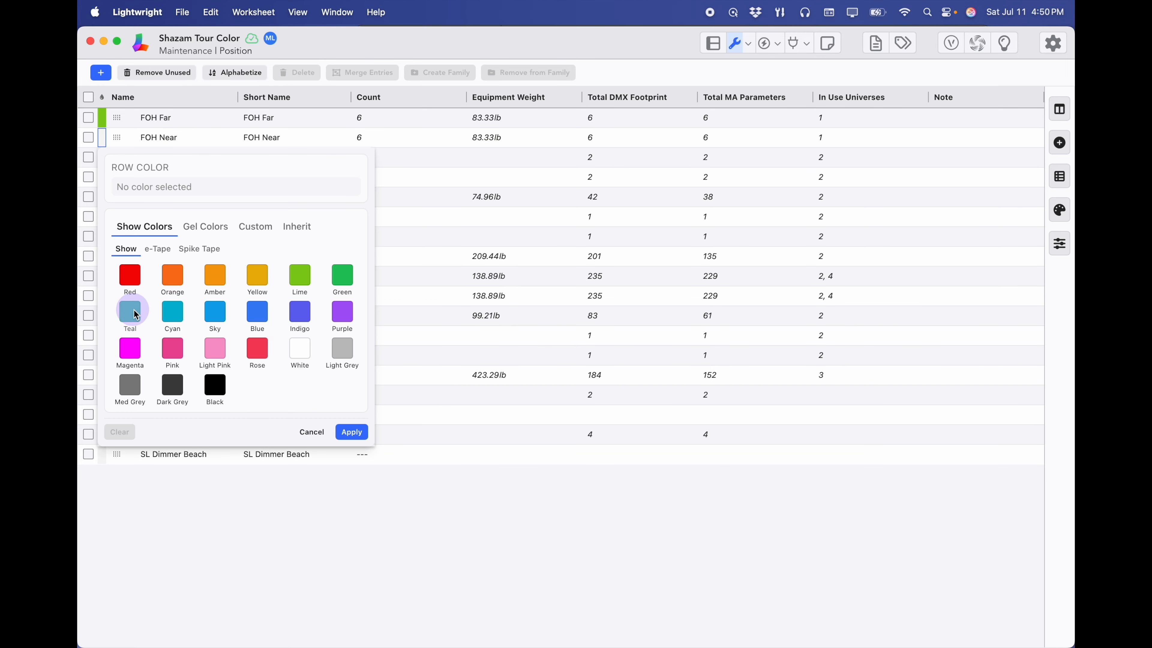
pyautogui.click(352, 435)
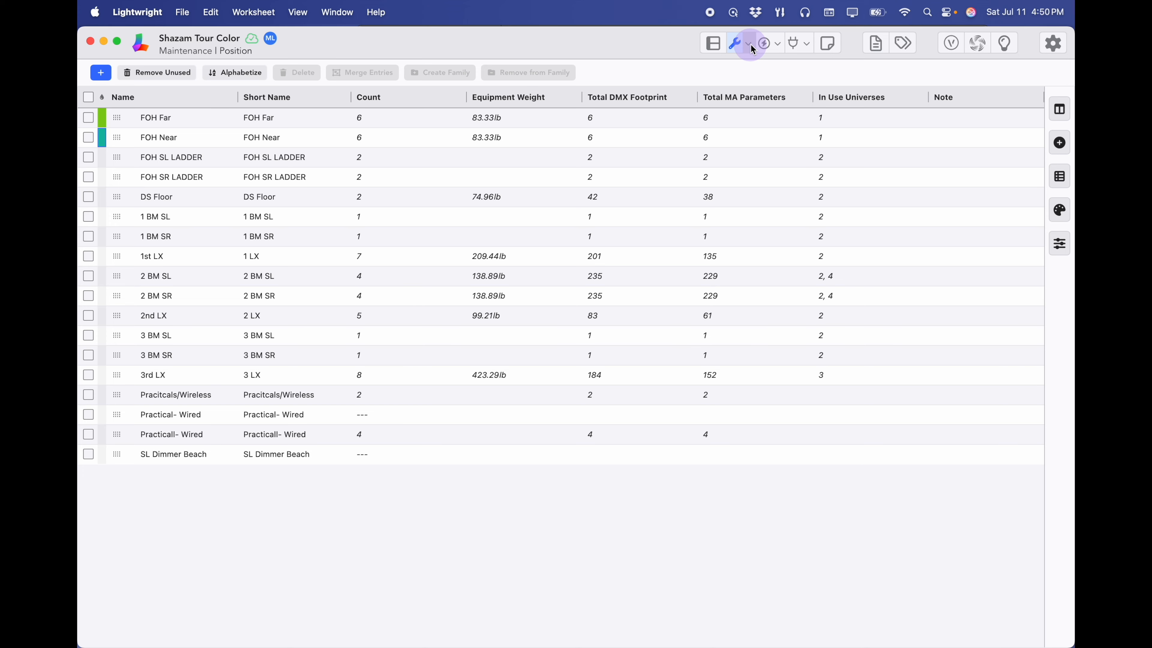
# - Add a new user column in the show's column setup and name it Rental
pyautogui.click(1050, 45)
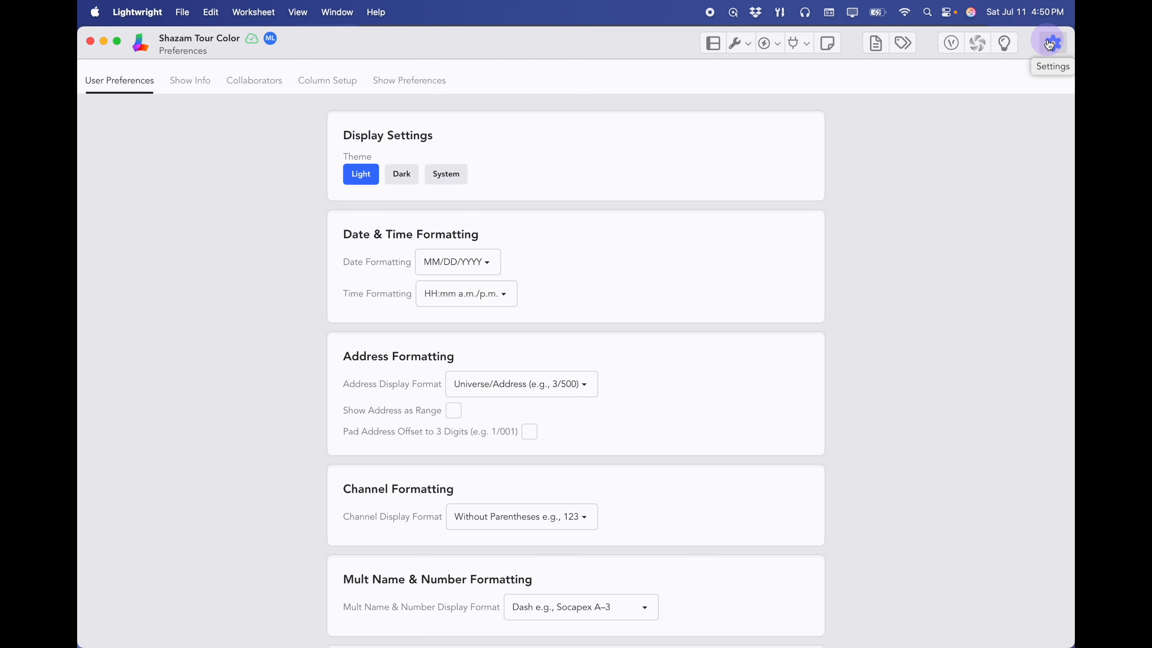
pyautogui.click(332, 89)
pyautogui.scroll(-10, 517, 335)
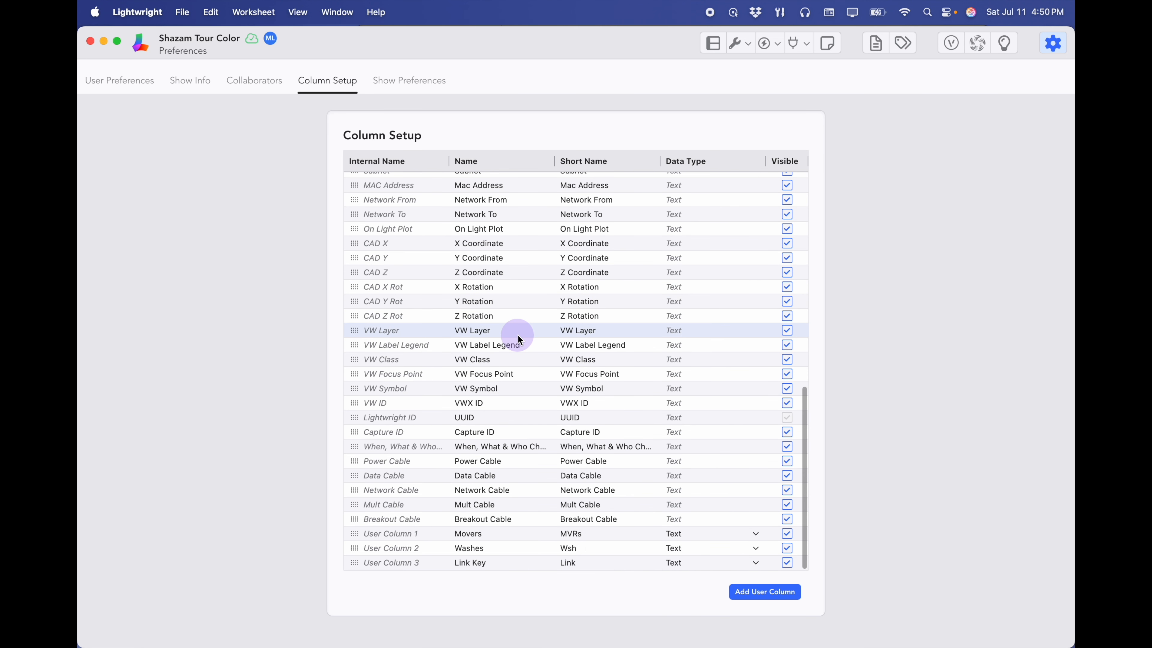
pyautogui.click(770, 599)
pyautogui.doubleClick(485, 564)
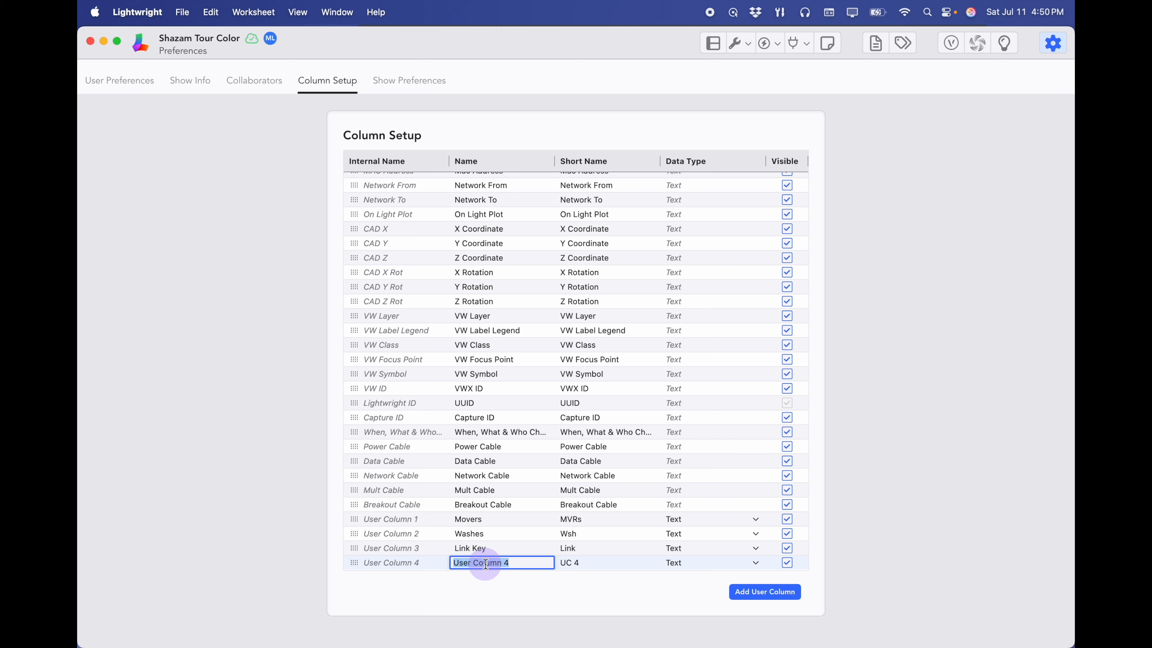
pyautogui.write('Rental')
pyautogui.press('Return')
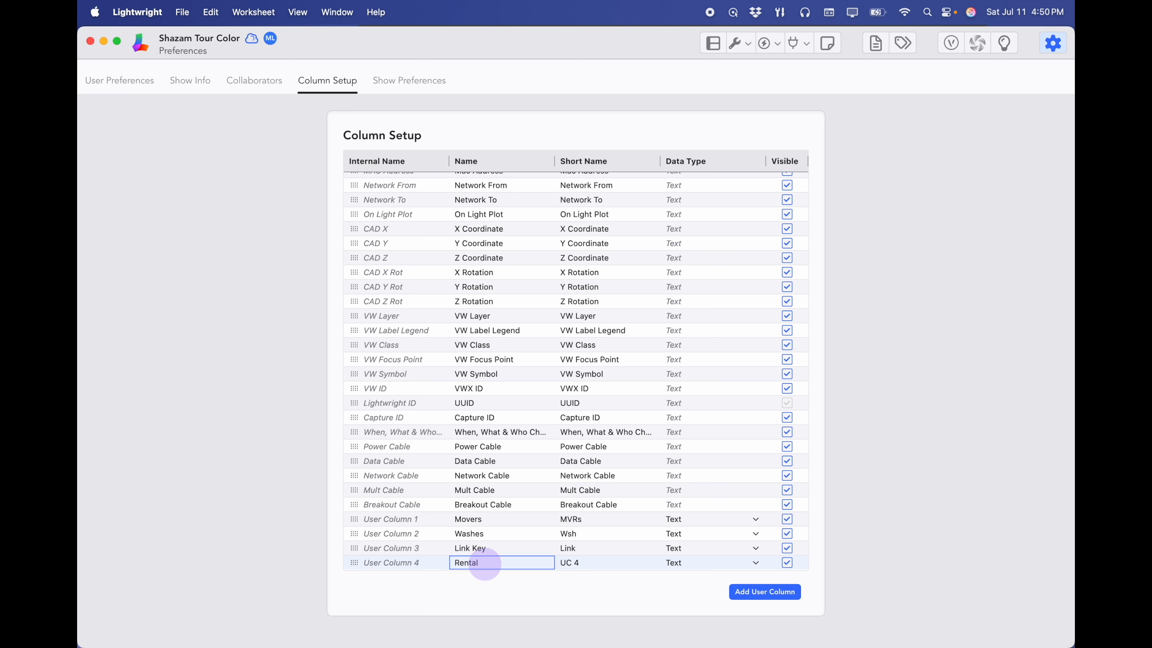
# - Set the short name of the Rental column to Rent
pyautogui.doubleClick(577, 562)
pyautogui.write('Ren')
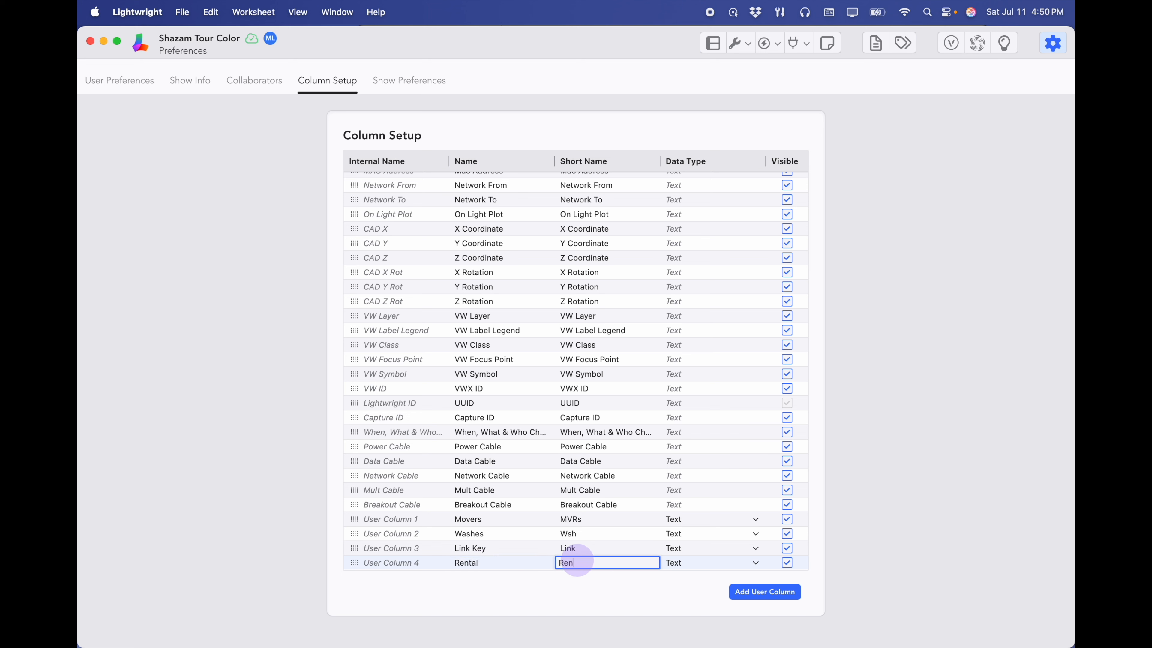
pyautogui.write('t')
pyautogui.press('Return')
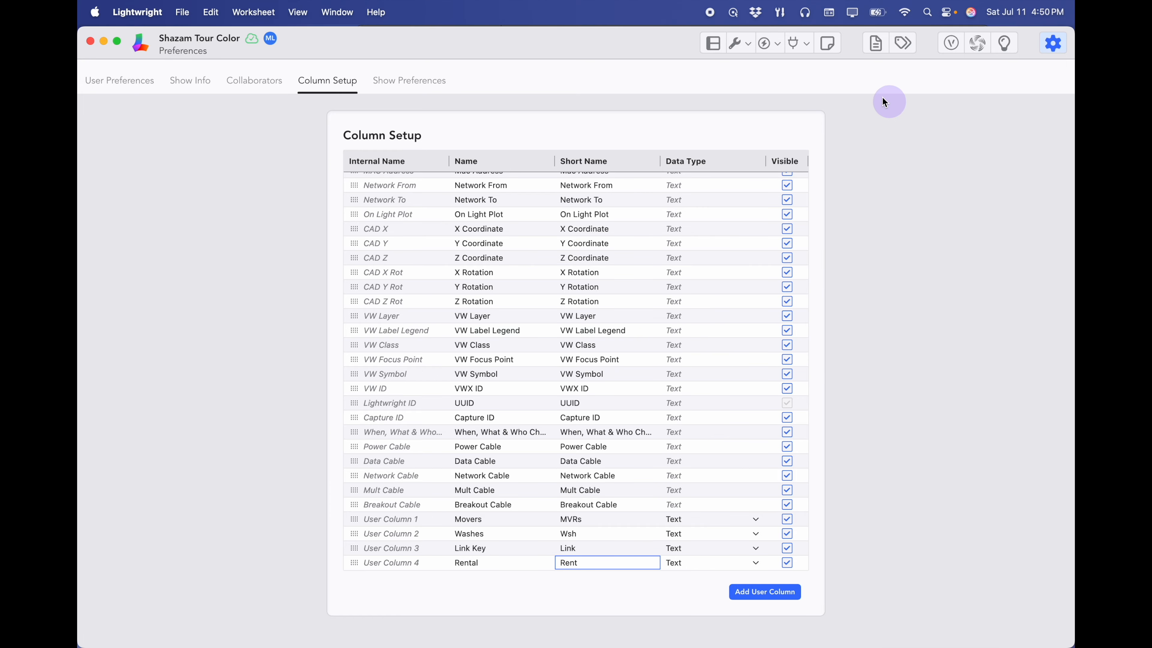
# - Return to the worksheet and make the Rental column visible there
pyautogui.click(714, 55)
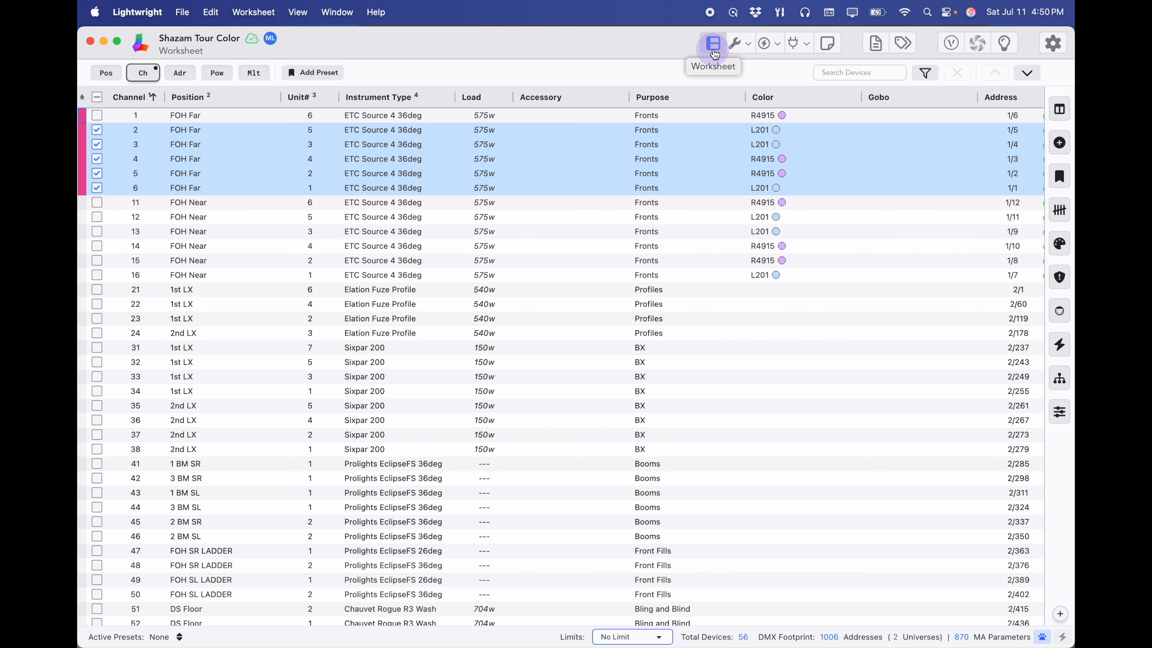
pyautogui.click(1060, 108)
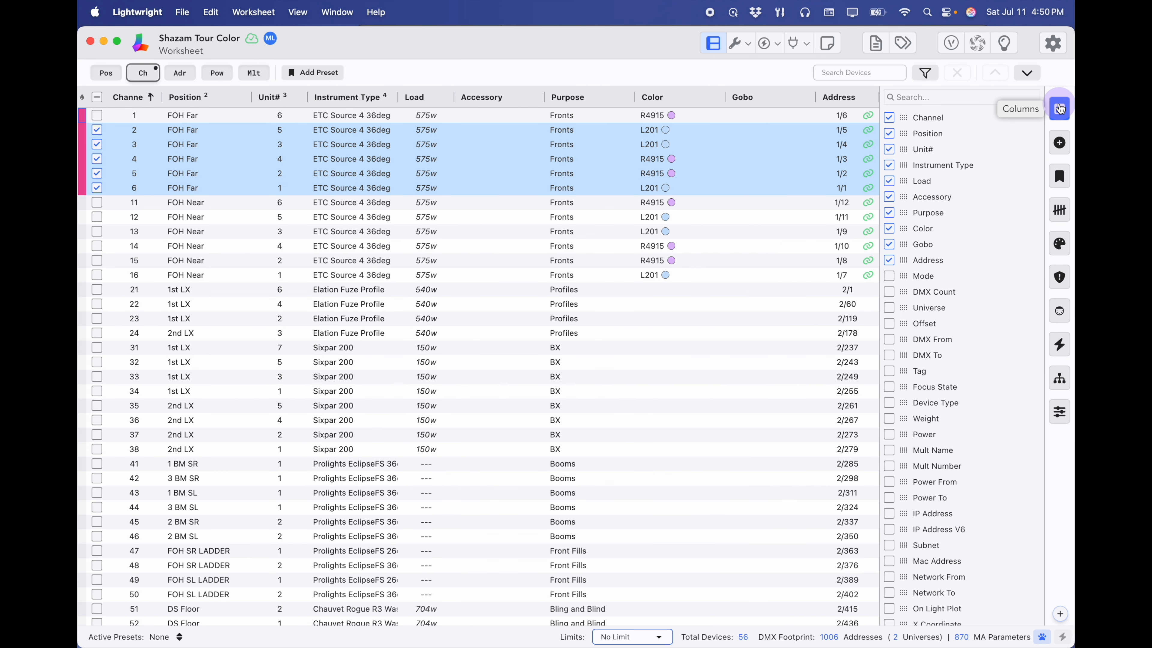
pyautogui.scroll(-10, 971, 319)
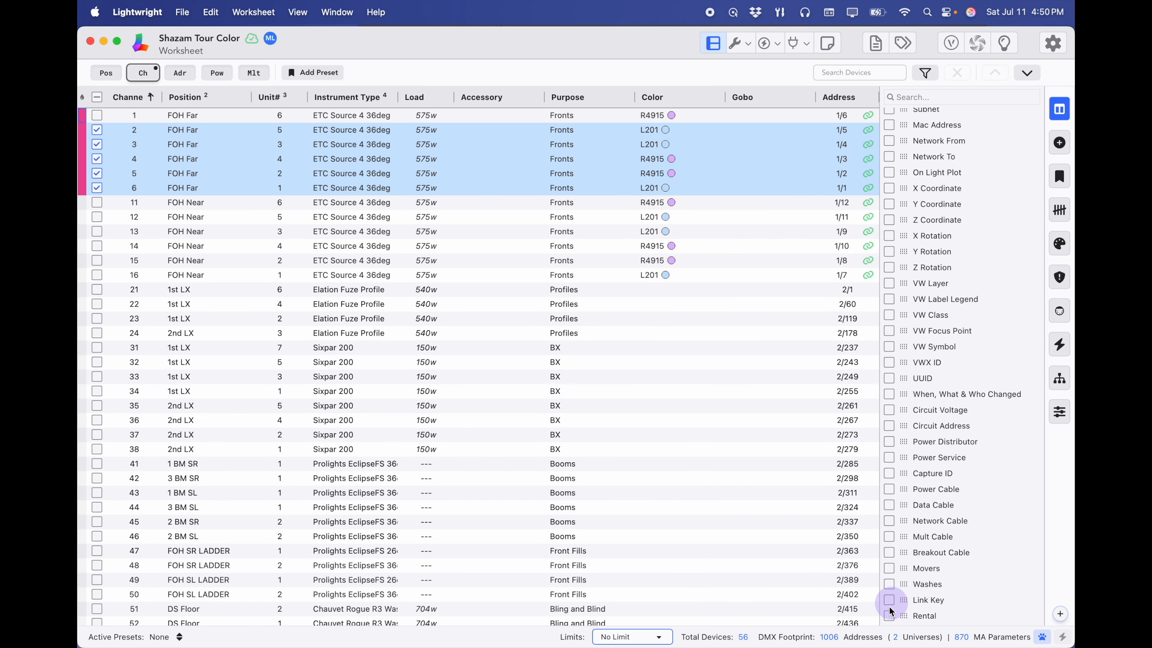
pyautogui.click(889, 616)
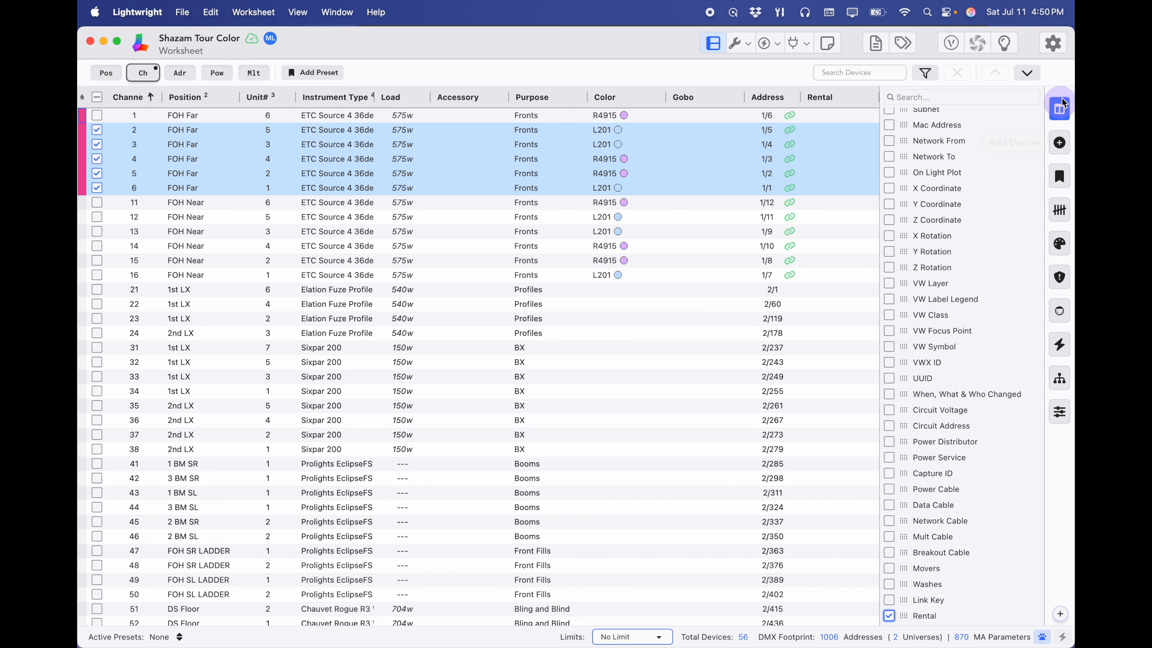
pyautogui.click(1060, 110)
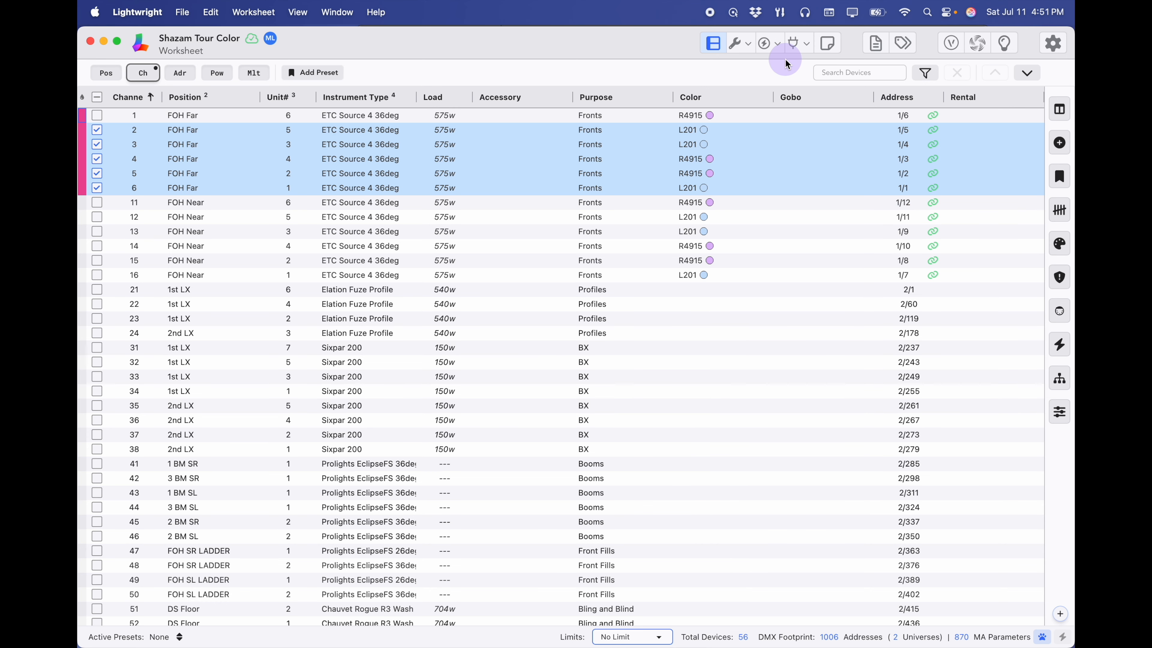
# - Add a new entry in the maintenance list for the Rental column and name it Rental
pyautogui.click(748, 45)
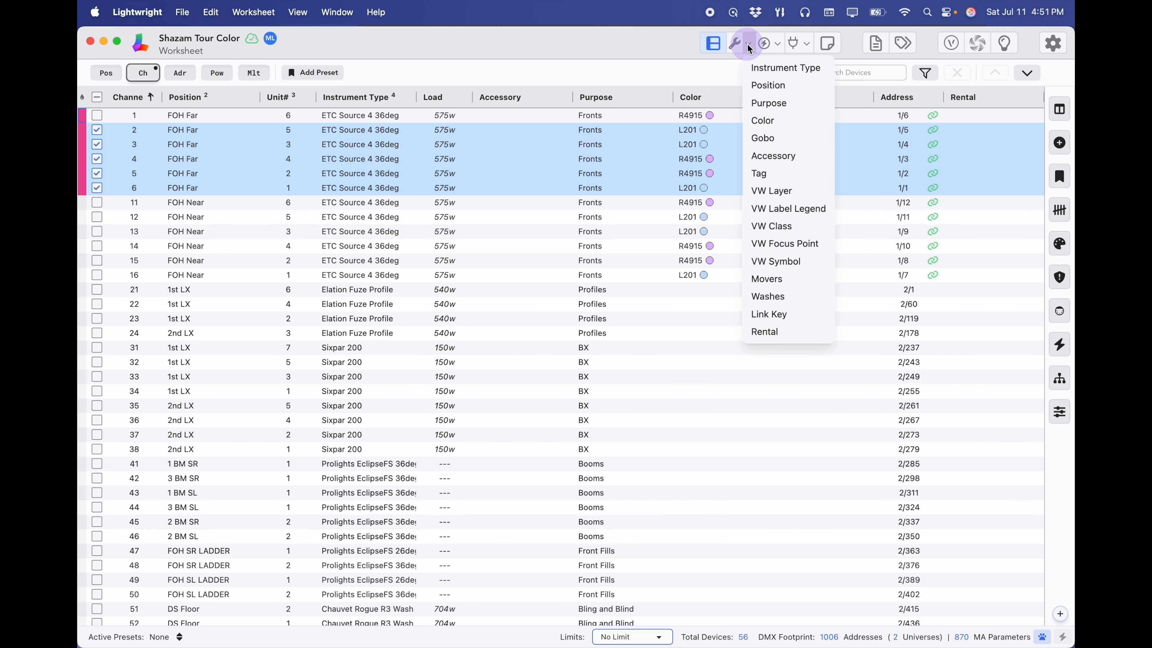
pyautogui.click(774, 334)
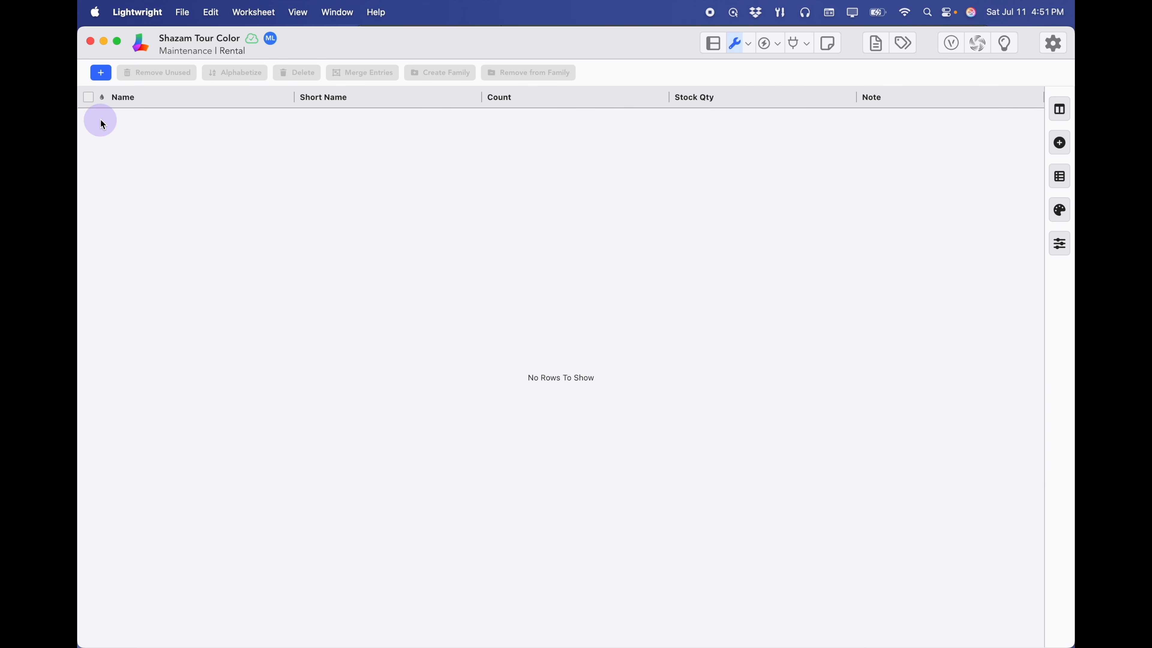
pyautogui.click(102, 73)
pyautogui.click(190, 120)
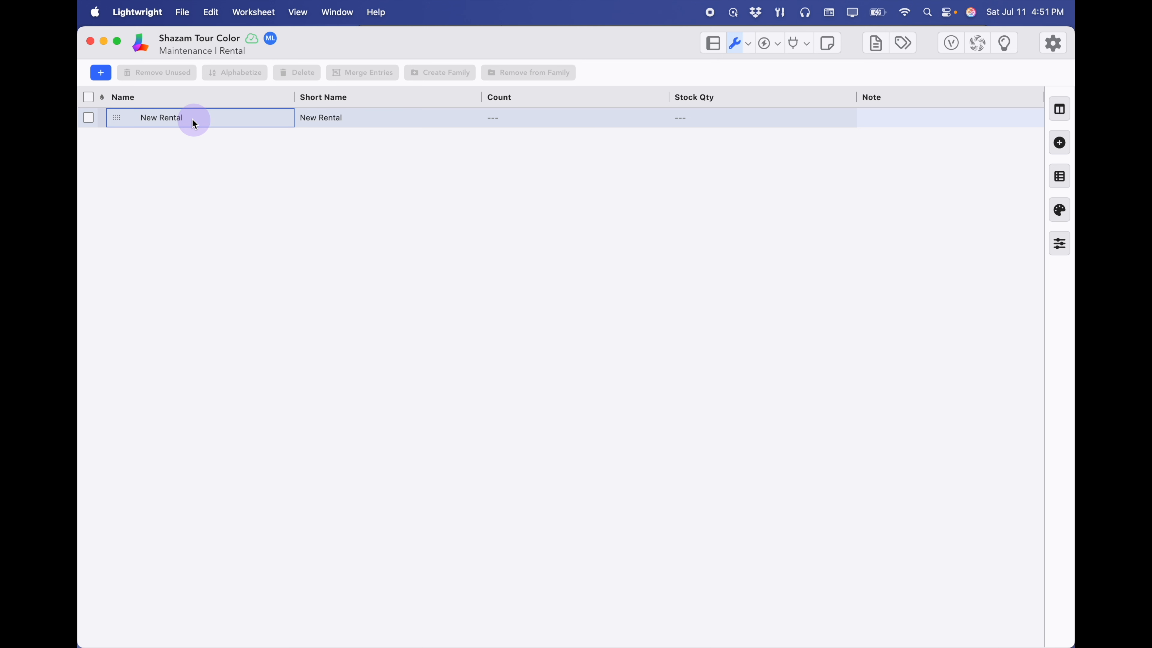
pyautogui.click(186, 119)
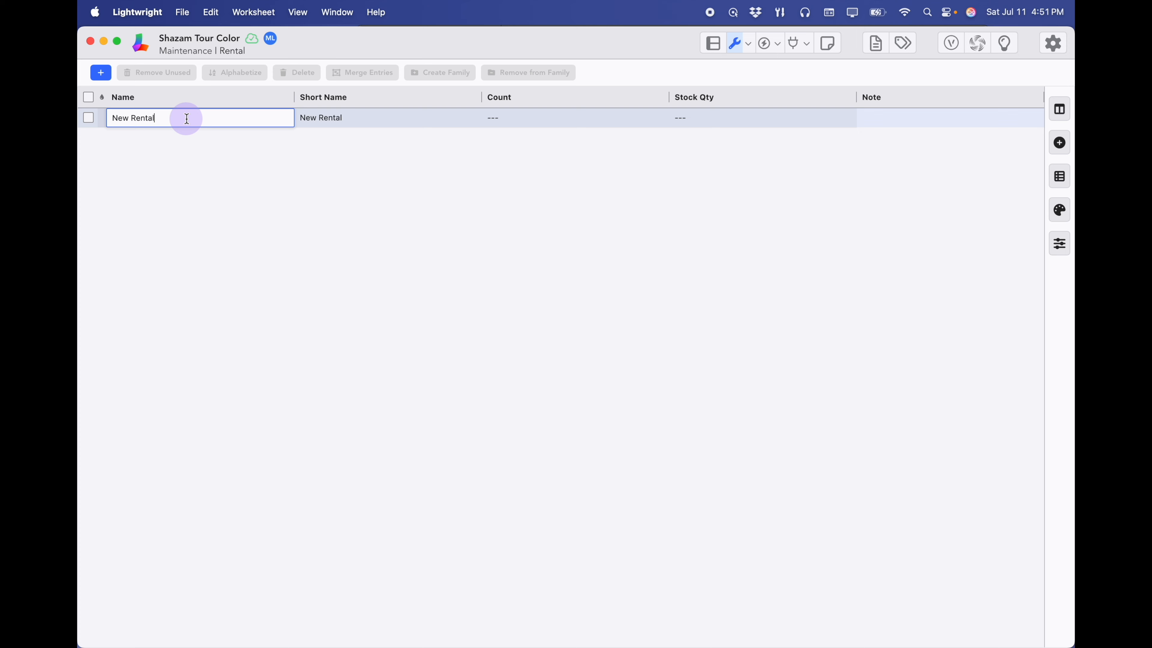
pyautogui.press('Left')
pyautogui.press('BackSpace')
pyautogui.press('BackSpace')
pyautogui.press('BackSpace')
pyautogui.press('BackSpace')
# - Set the row color of the Rental entry to the show color Red
pyautogui.click(104, 120)
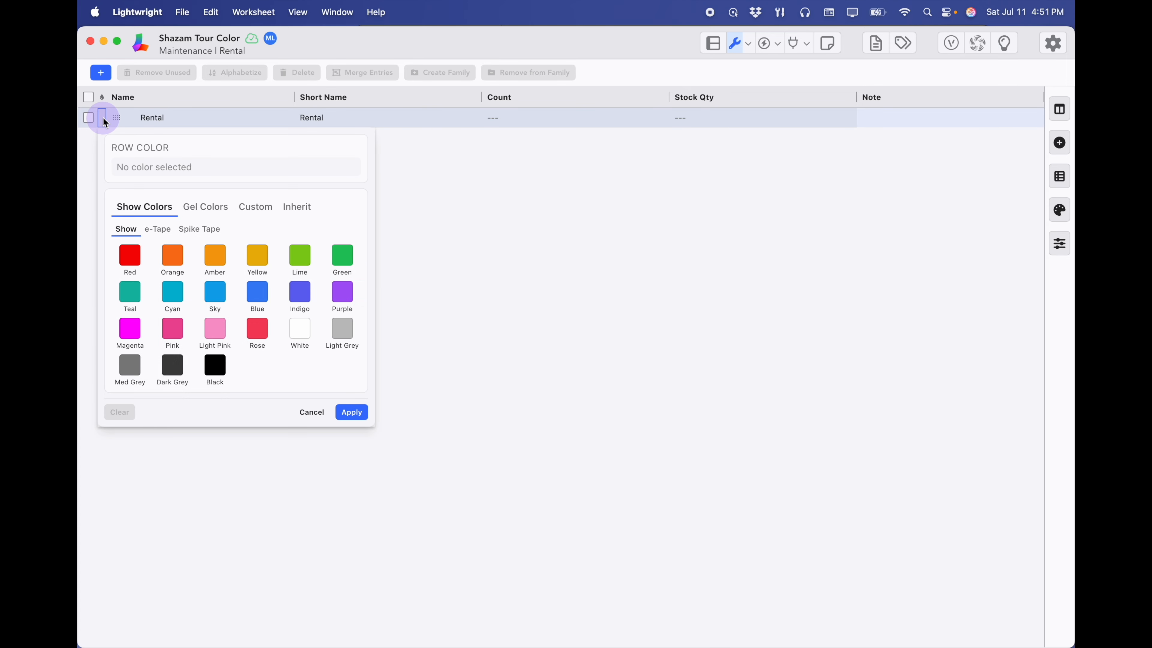
pyautogui.click(131, 261)
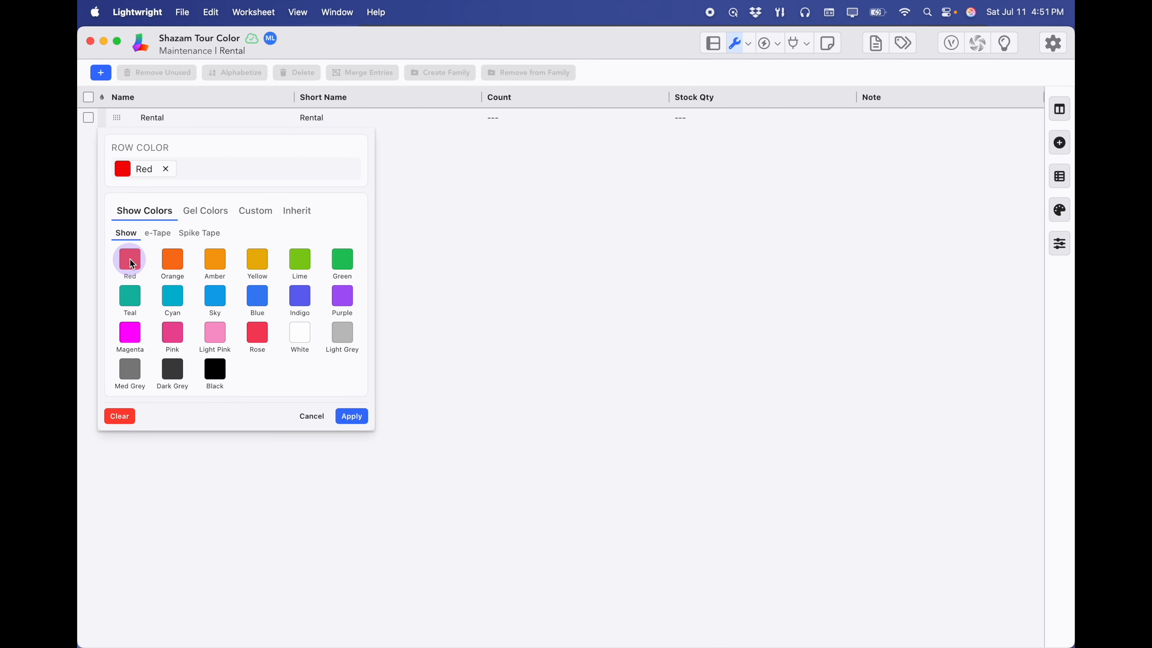
pyautogui.click(353, 422)
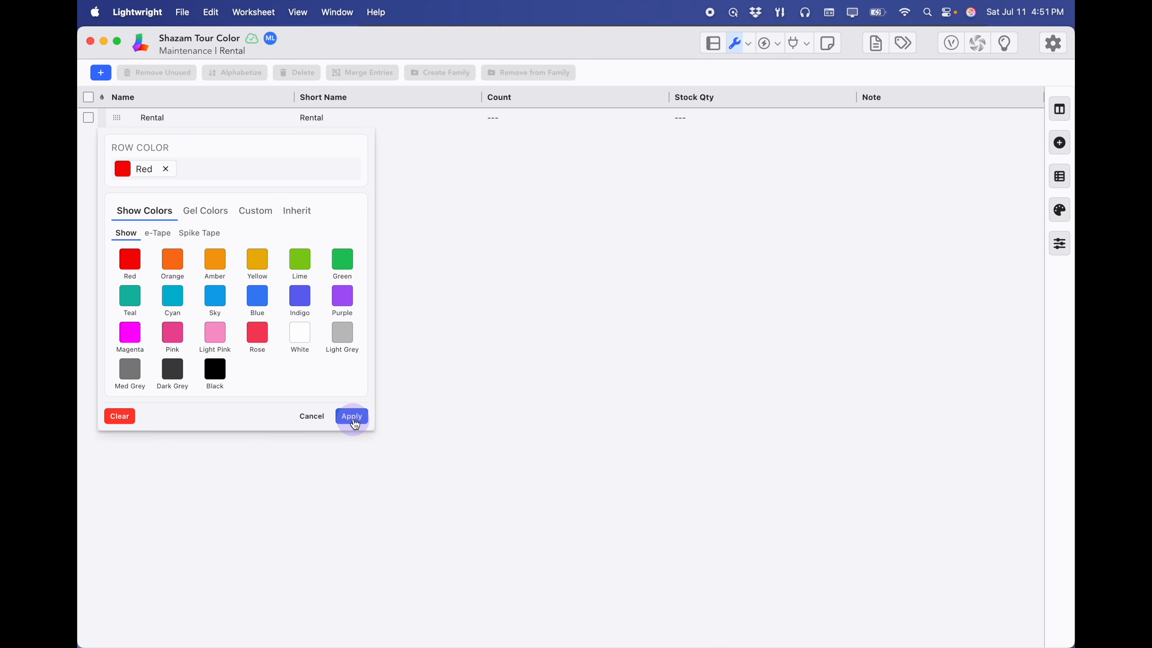
# - Return to the worksheet and fill the Rental column with Rental for channels 47 through 50
pyautogui.click(713, 43)
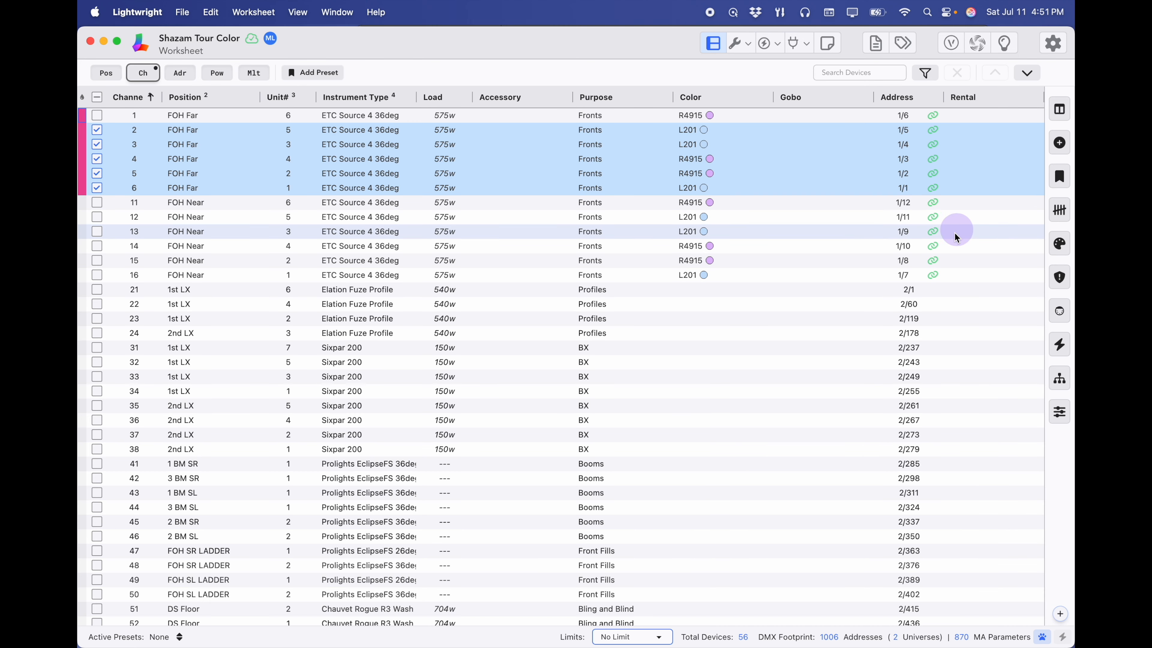
pyautogui.scroll(-5, 953, 232)
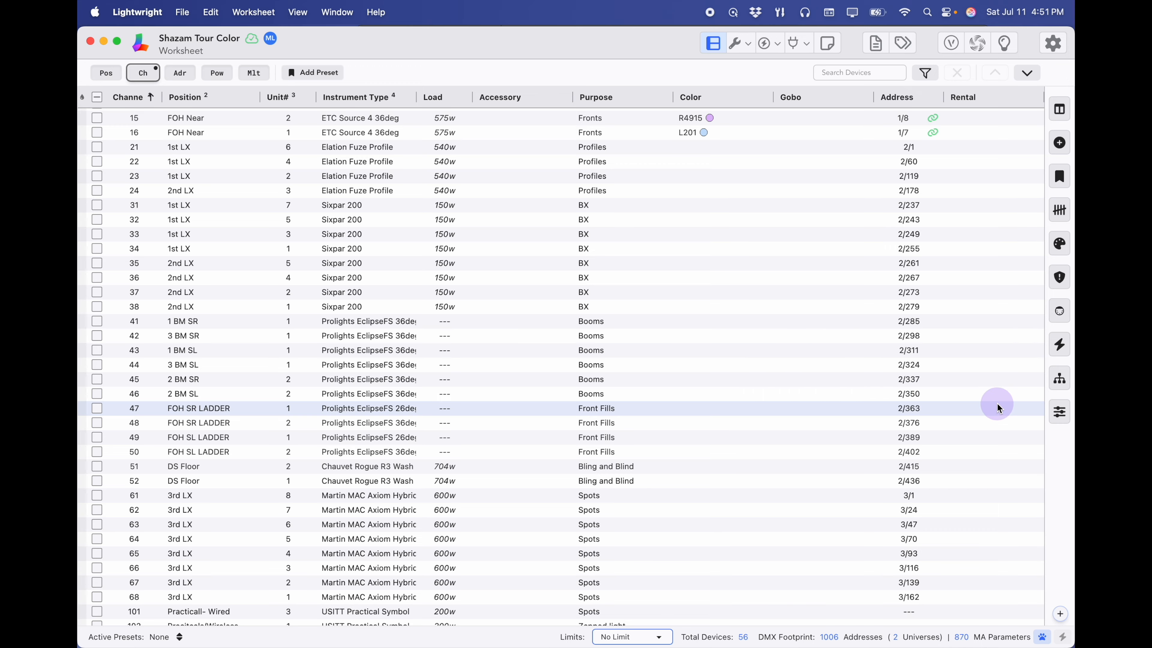
pyautogui.moveTo(999, 408); pyautogui.dragTo(993, 460)
pyautogui.write('R')
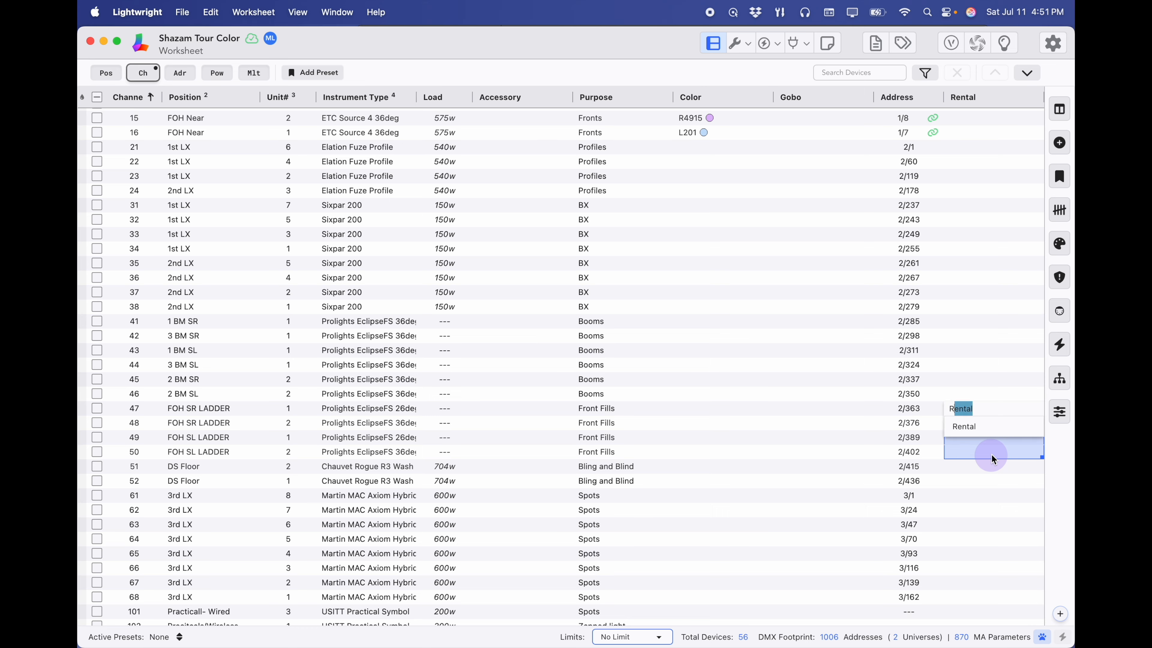
pyautogui.press('Return')
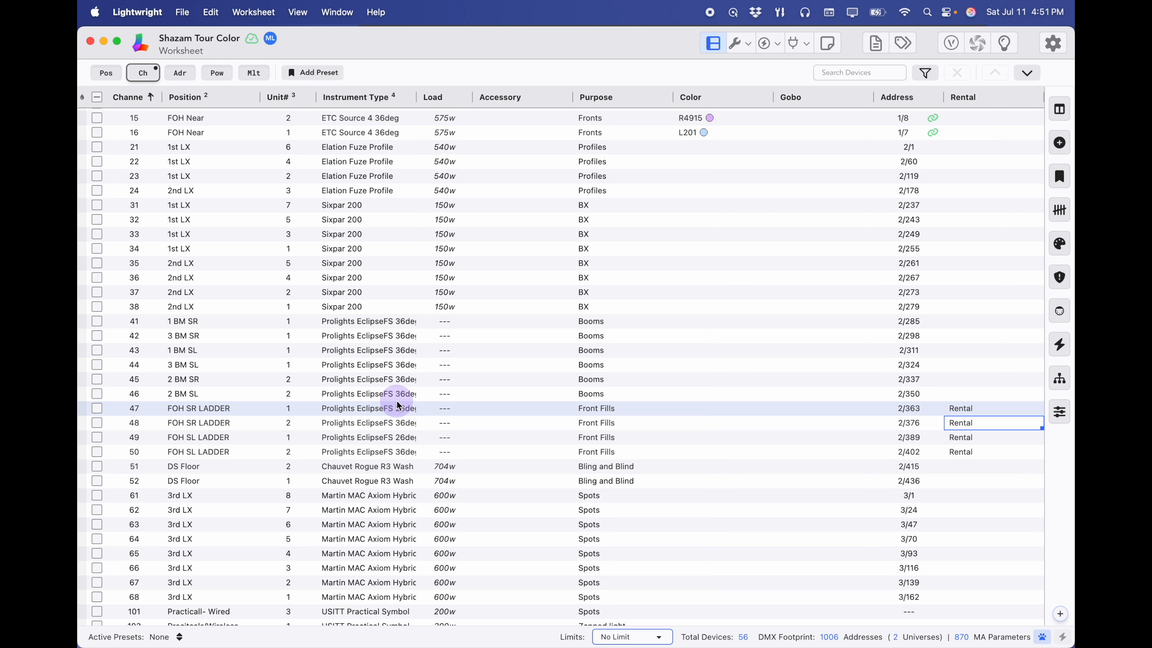
# - Open Cable Maintenance and give the 48' Mult a divided row color of Yellow and Light Grey
pyautogui.click(809, 46)
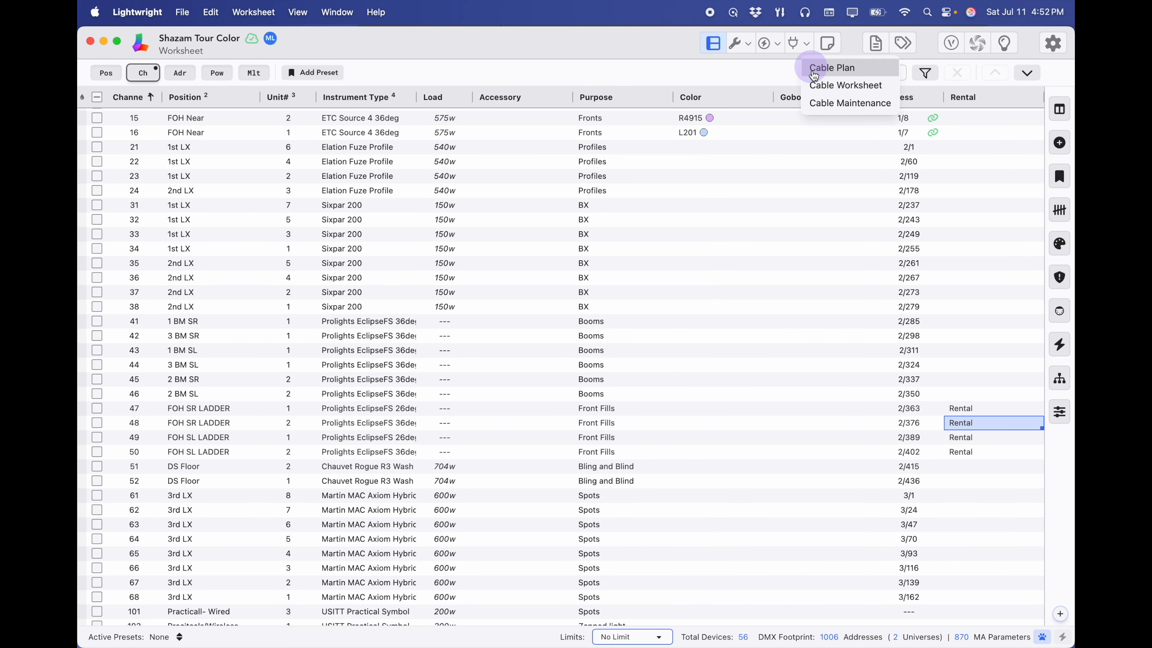
pyautogui.click(821, 102)
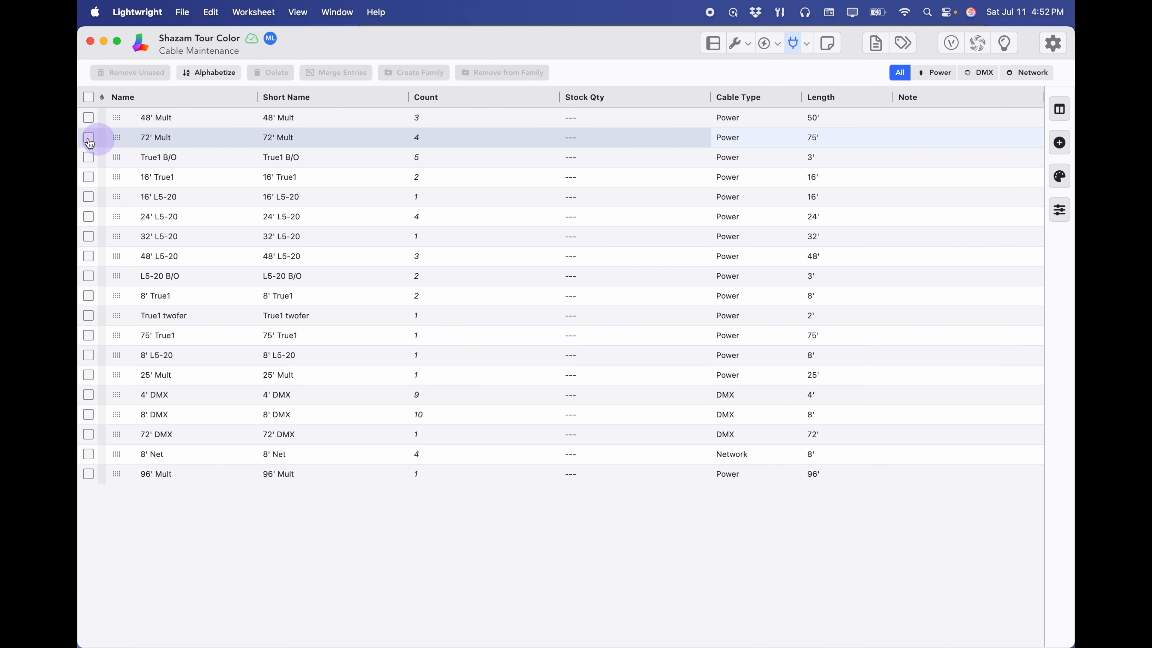
pyautogui.click(104, 119)
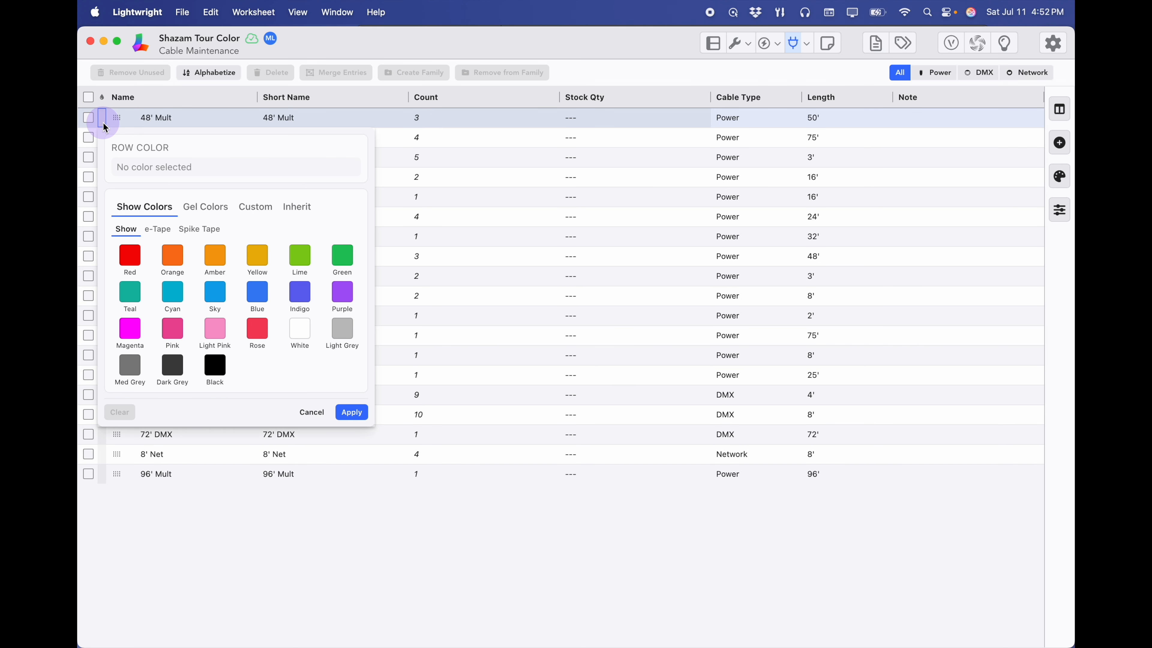
pyautogui.click(252, 250)
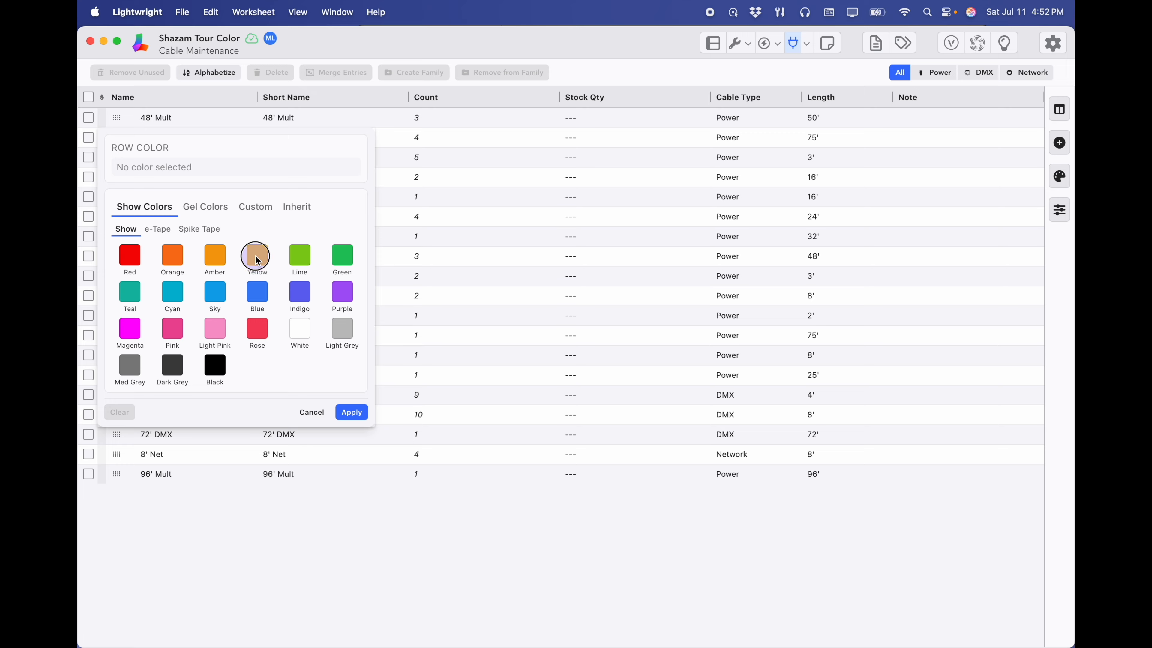
pyautogui.click(343, 330)
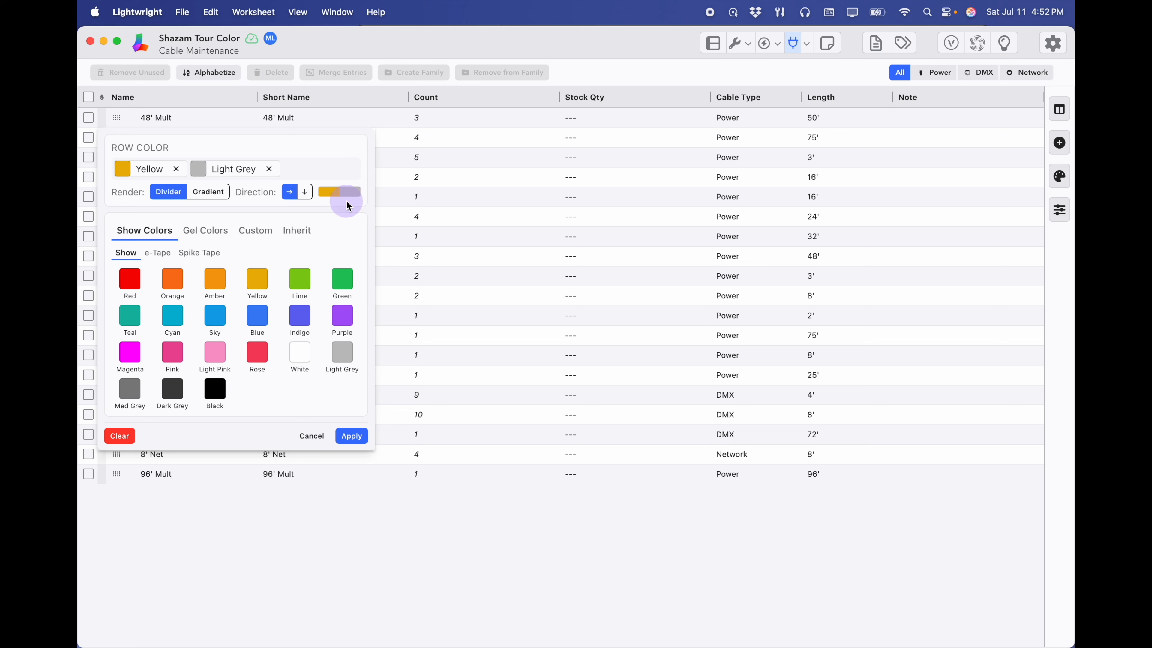
pyautogui.click(352, 436)
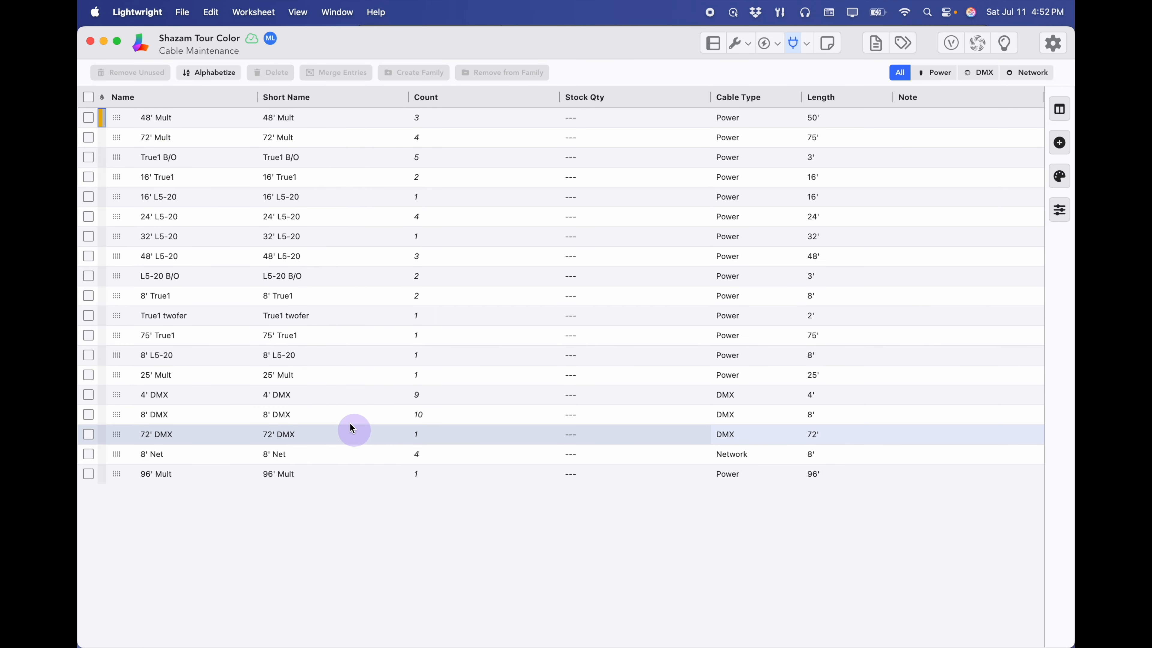
# - Give the 72' Mult cable a divided row color of Purple and Red
pyautogui.click(103, 139)
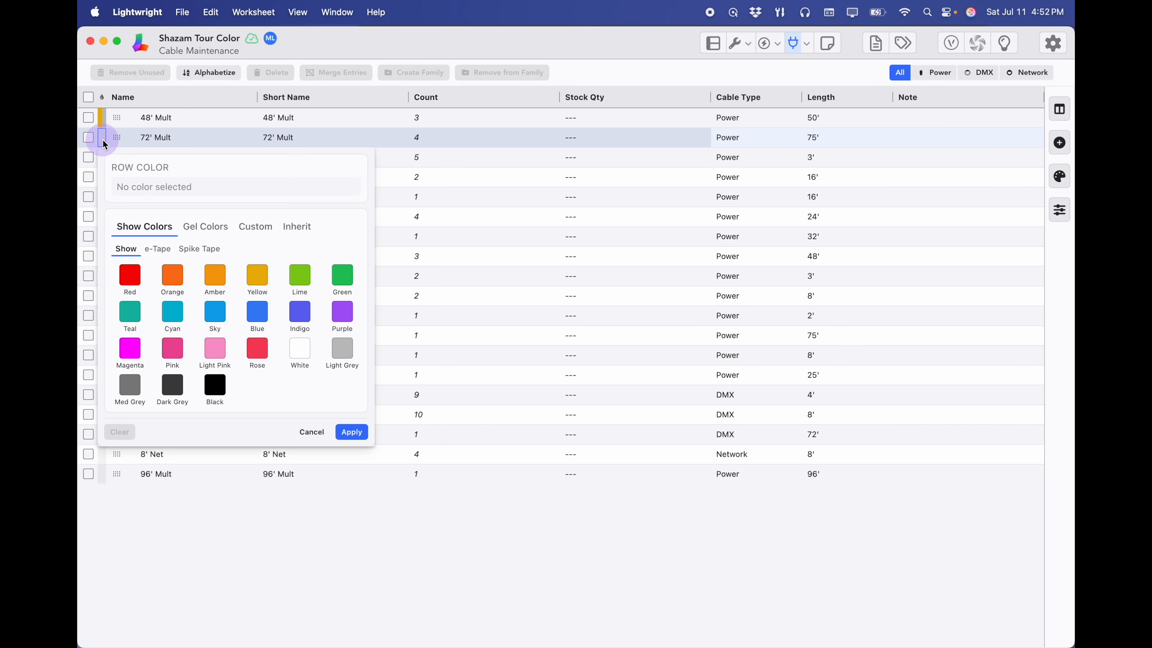
pyautogui.click(341, 317)
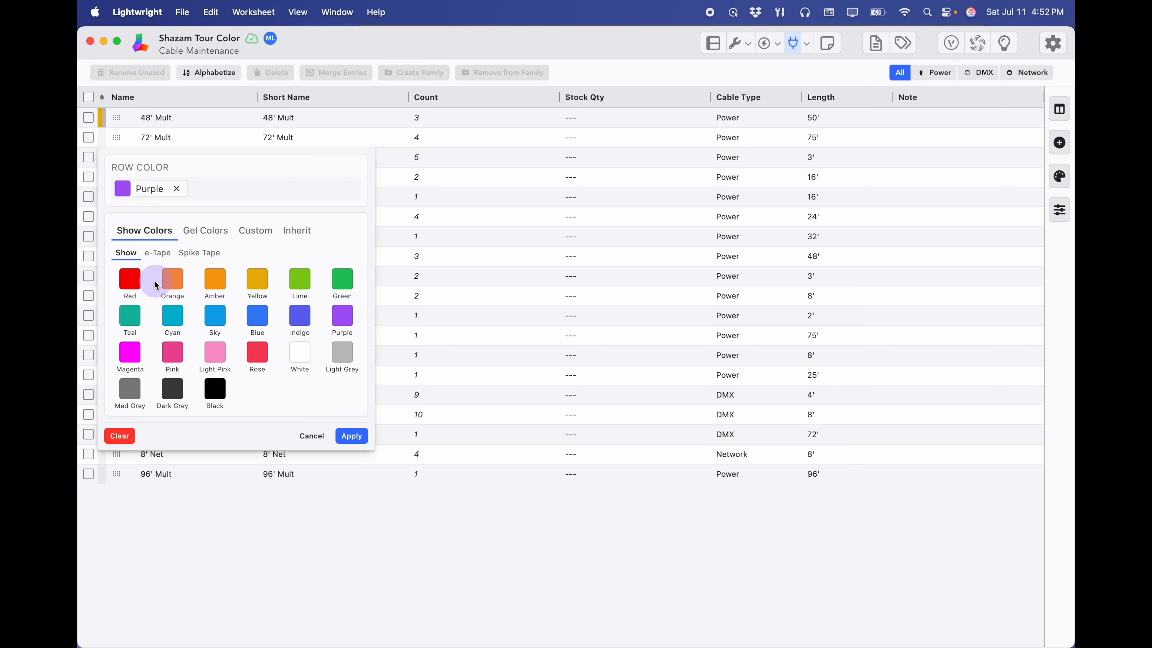
pyautogui.click(130, 279)
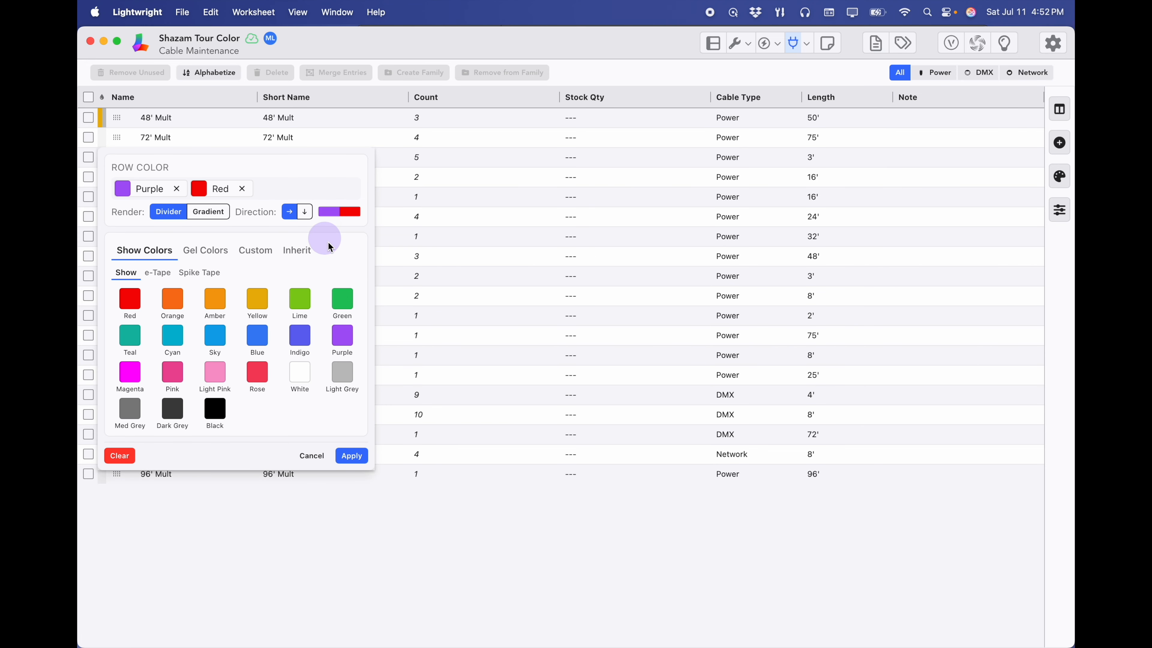
pyautogui.click(352, 456)
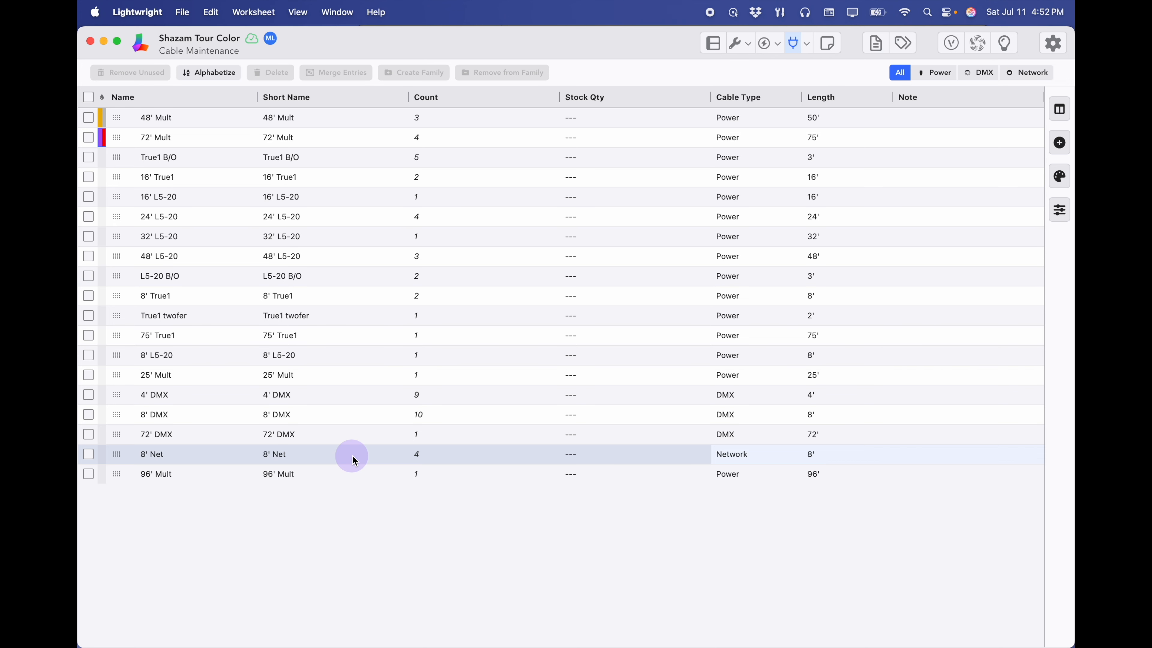
# - Change the Red preset under Show Colors in the show preferences to the near-black #121111 and save it
pyautogui.click(1055, 53)
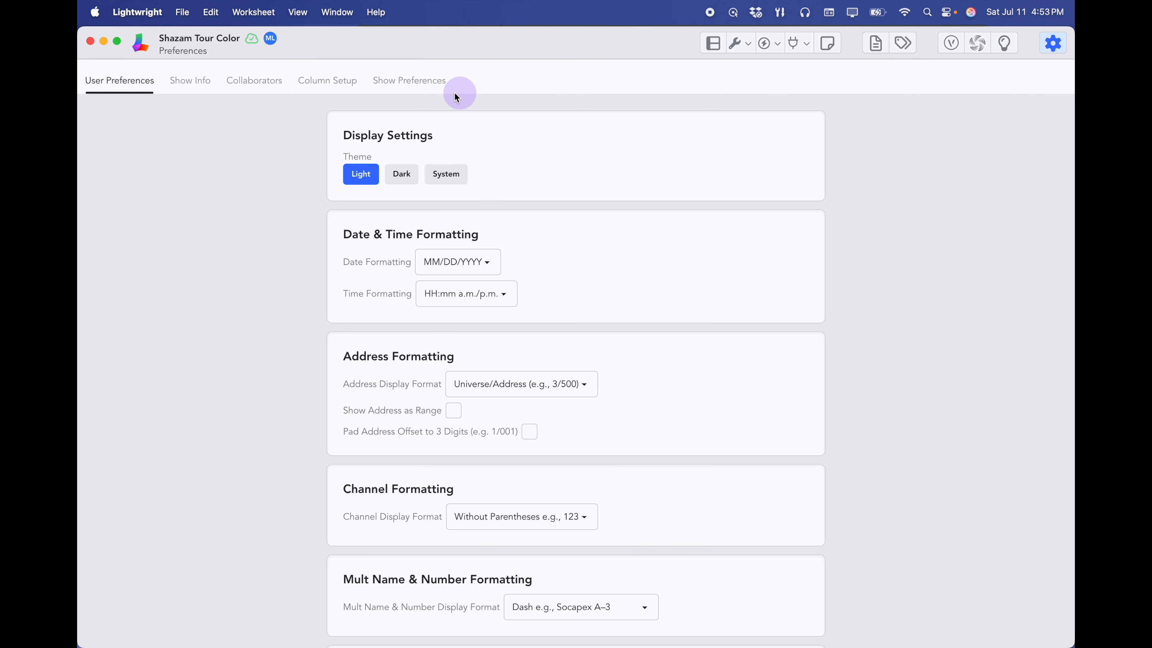
pyautogui.click(417, 90)
pyautogui.scroll(-10, 529, 285)
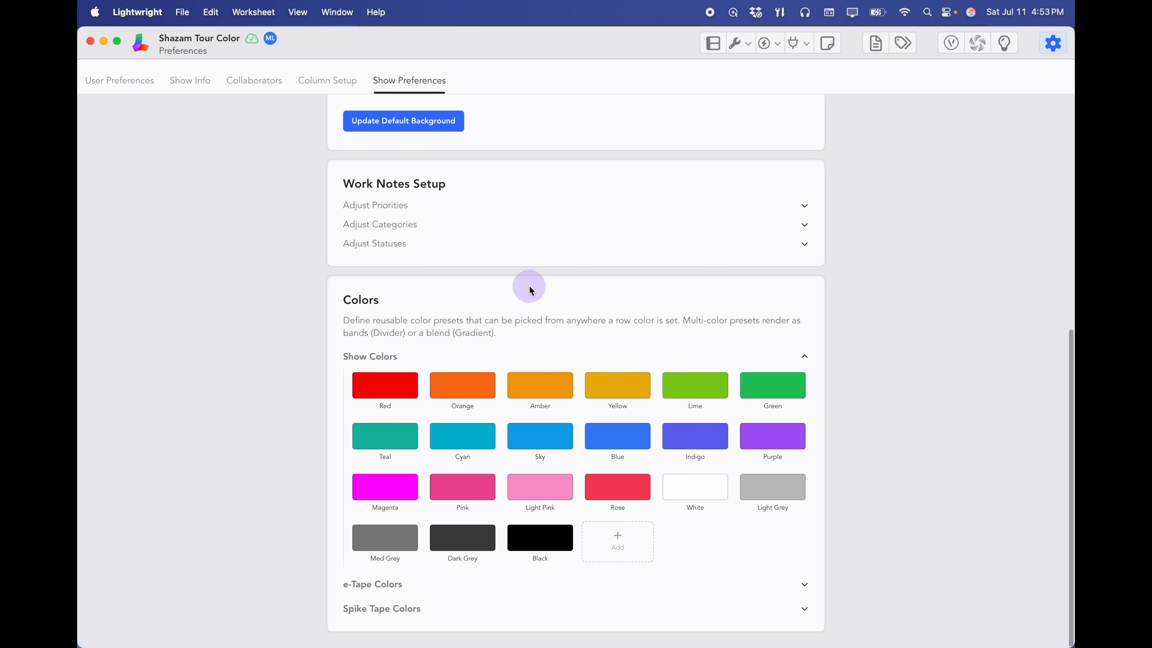
pyautogui.click(487, 358)
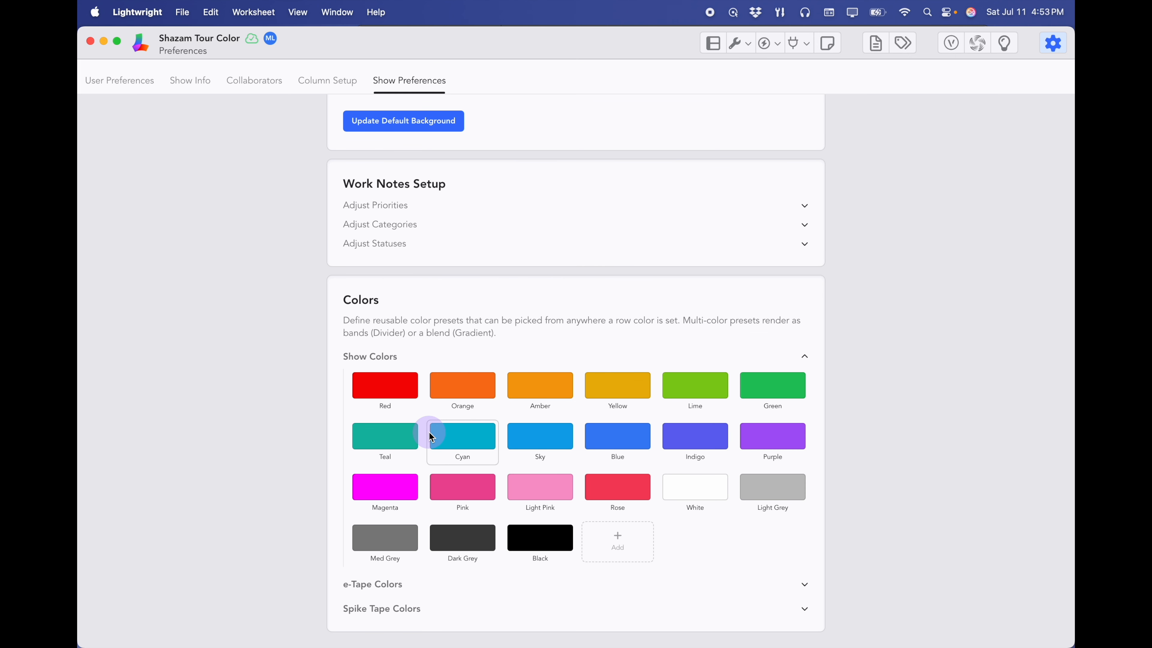
pyautogui.click(387, 391)
pyautogui.click(387, 392)
pyautogui.click(387, 391)
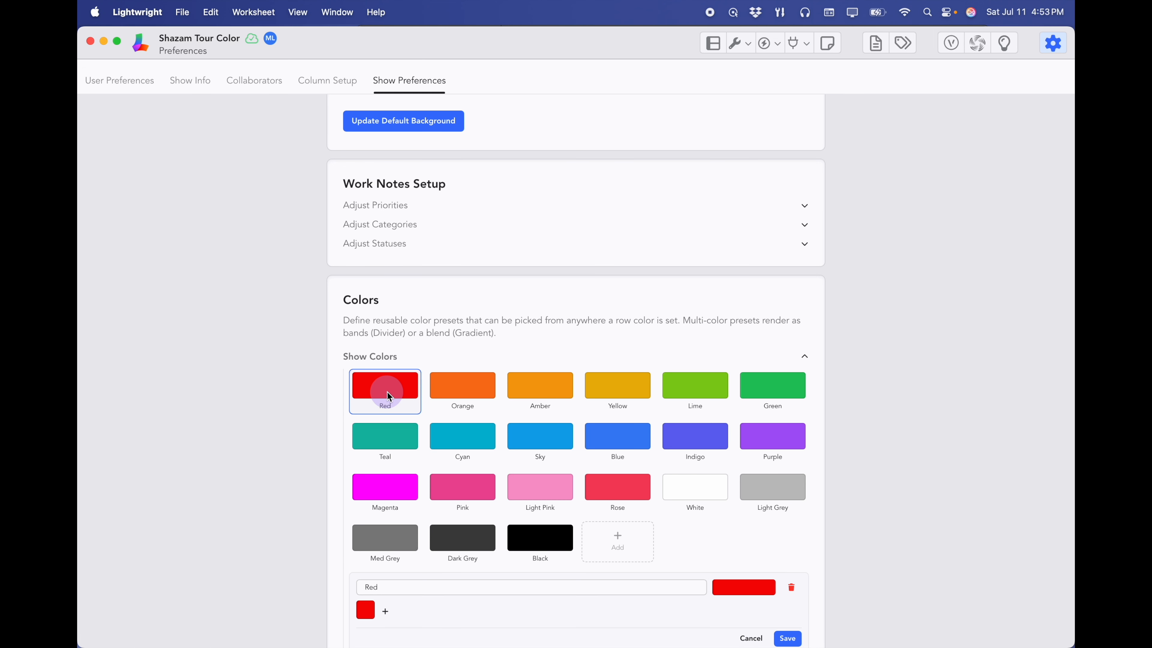
pyautogui.click(366, 610)
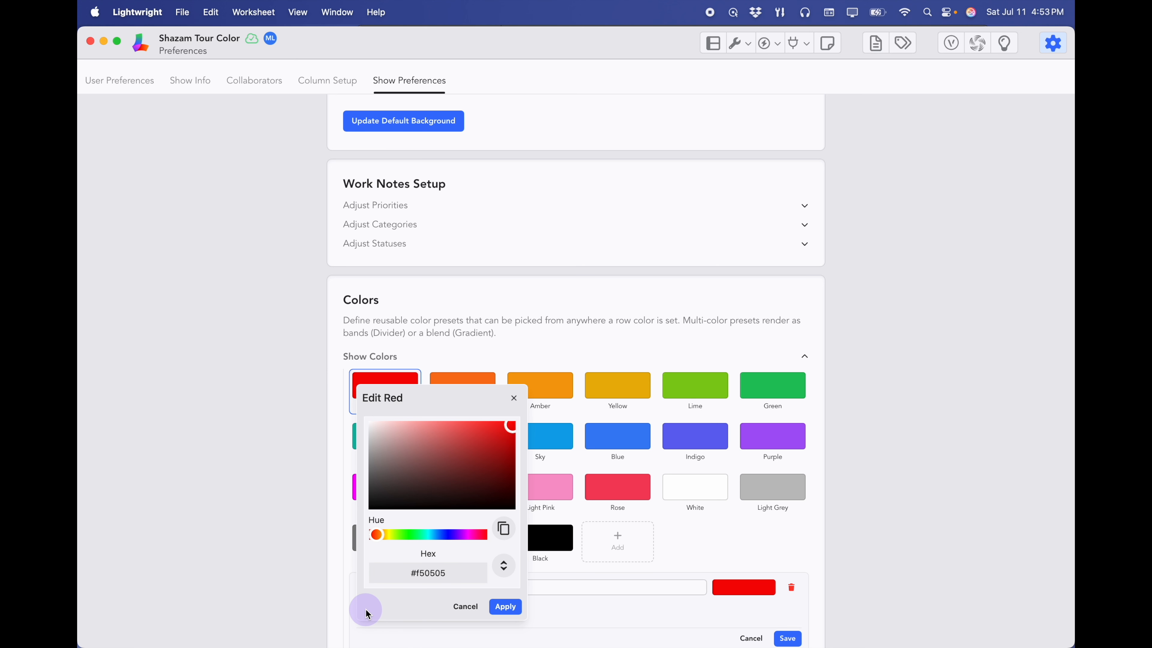
pyautogui.moveTo(509, 428); pyautogui.dragTo(378, 503)
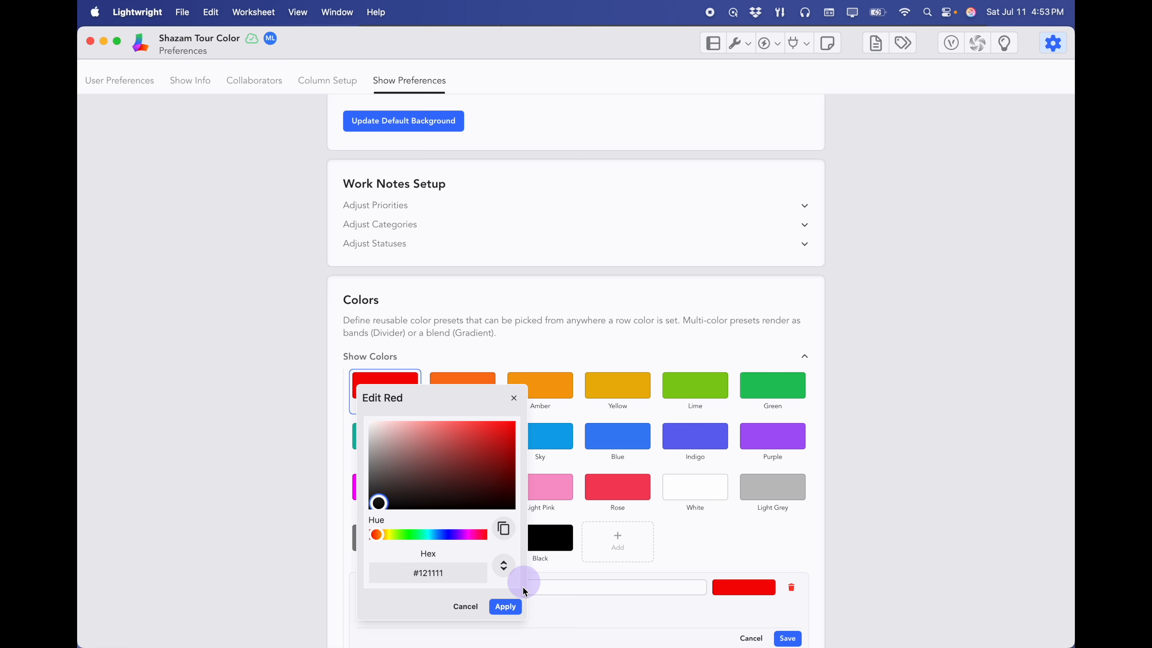
pyautogui.click(505, 607)
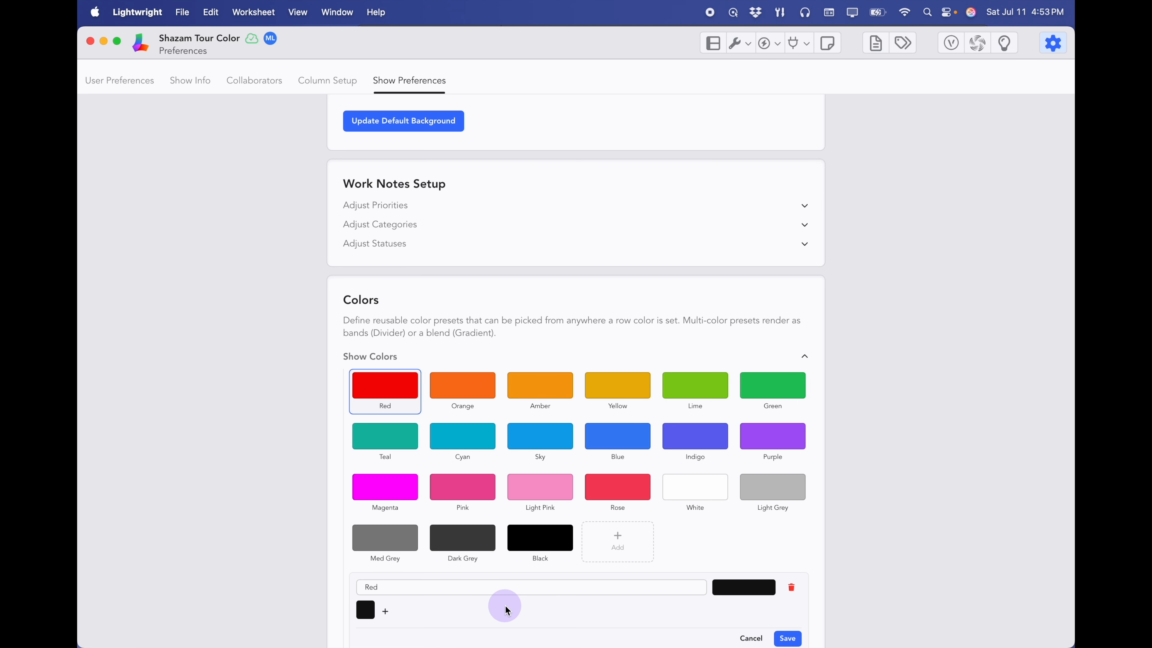
pyautogui.click(795, 639)
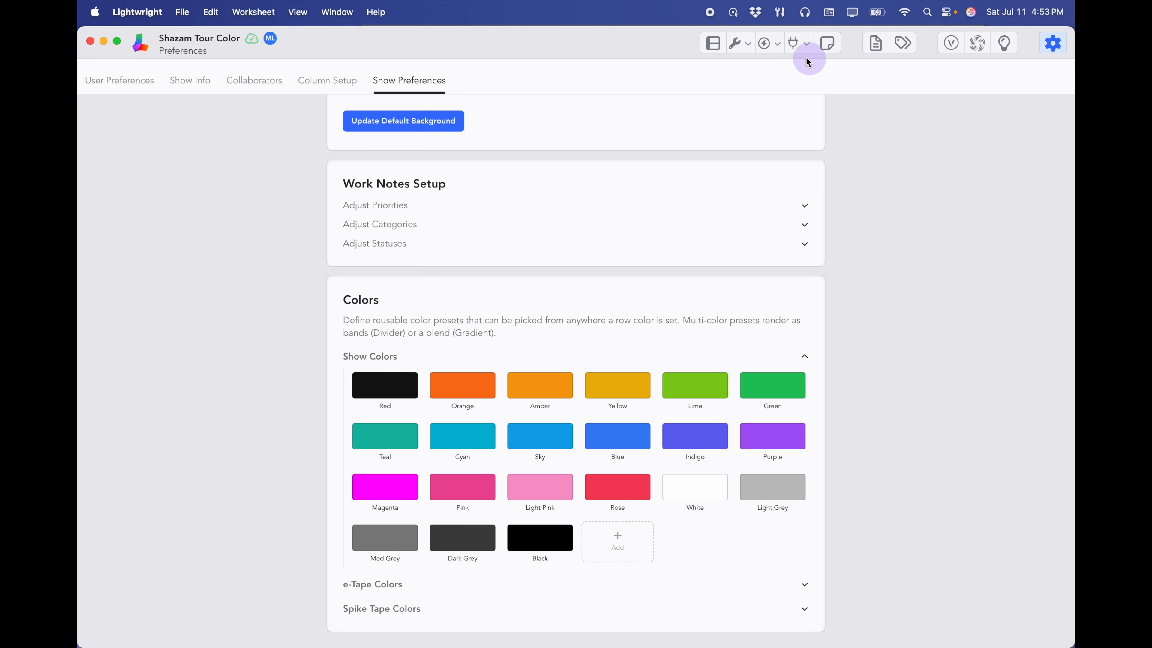
# - Return to Cable Maintenance and check the row color of the 72' Mult cable
pyautogui.click(803, 43)
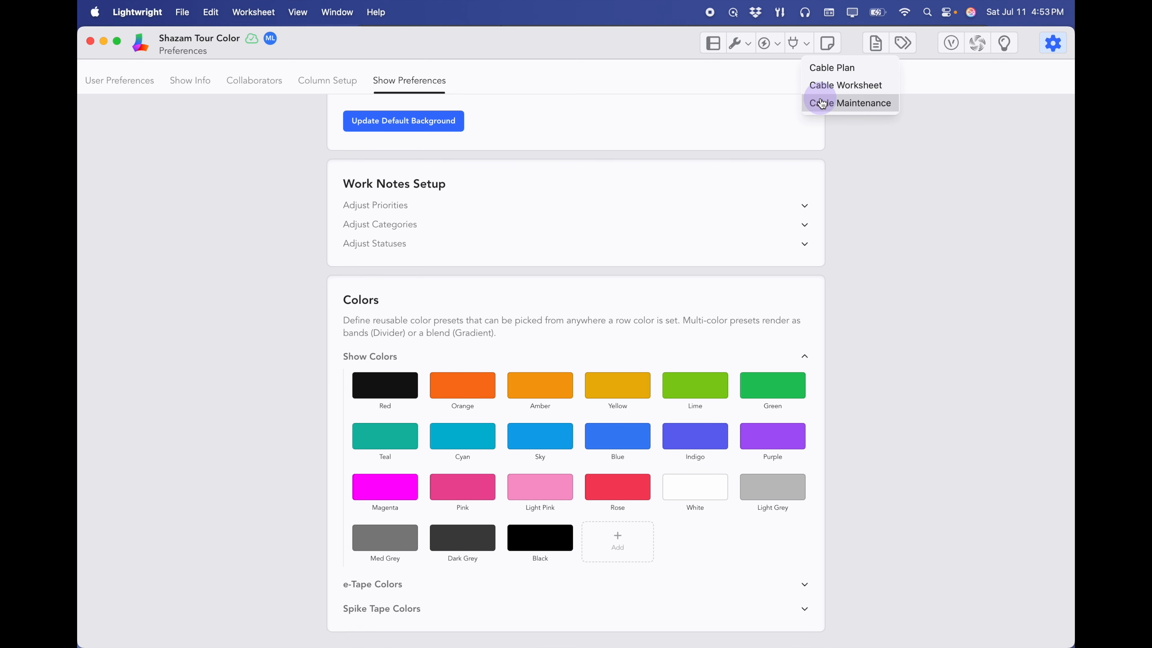
pyautogui.click(822, 104)
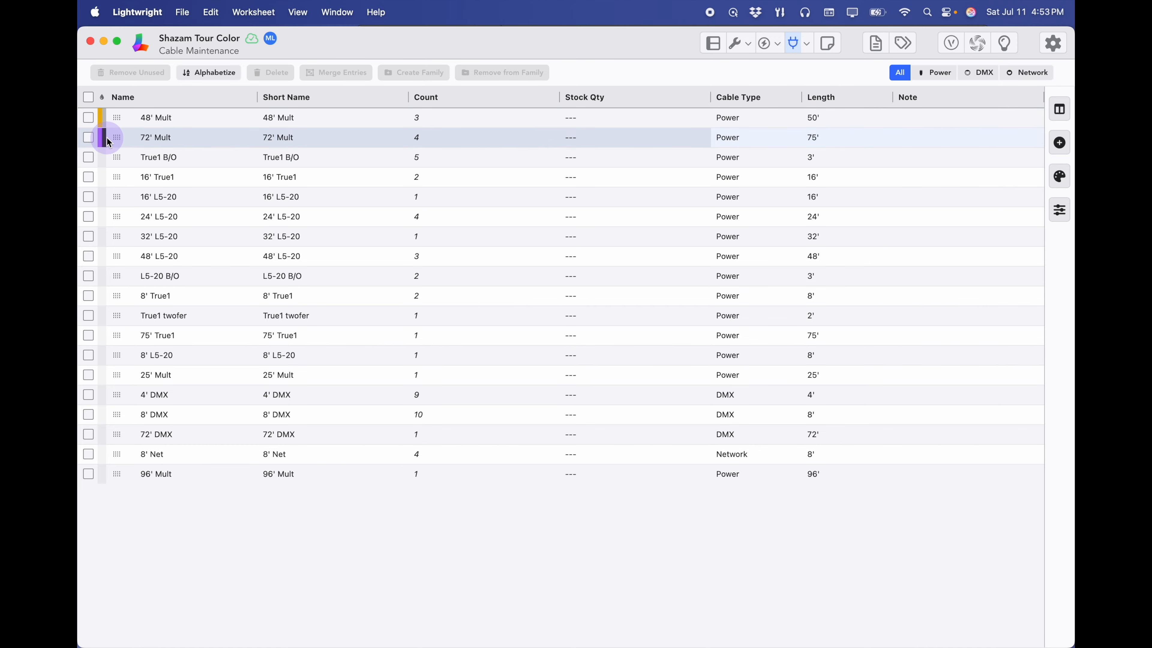
# - Change the Red preset under Show Colors in the show preferences to bright red #f60404, save it, and return to Cable Maintenance
pyautogui.click(1055, 45)
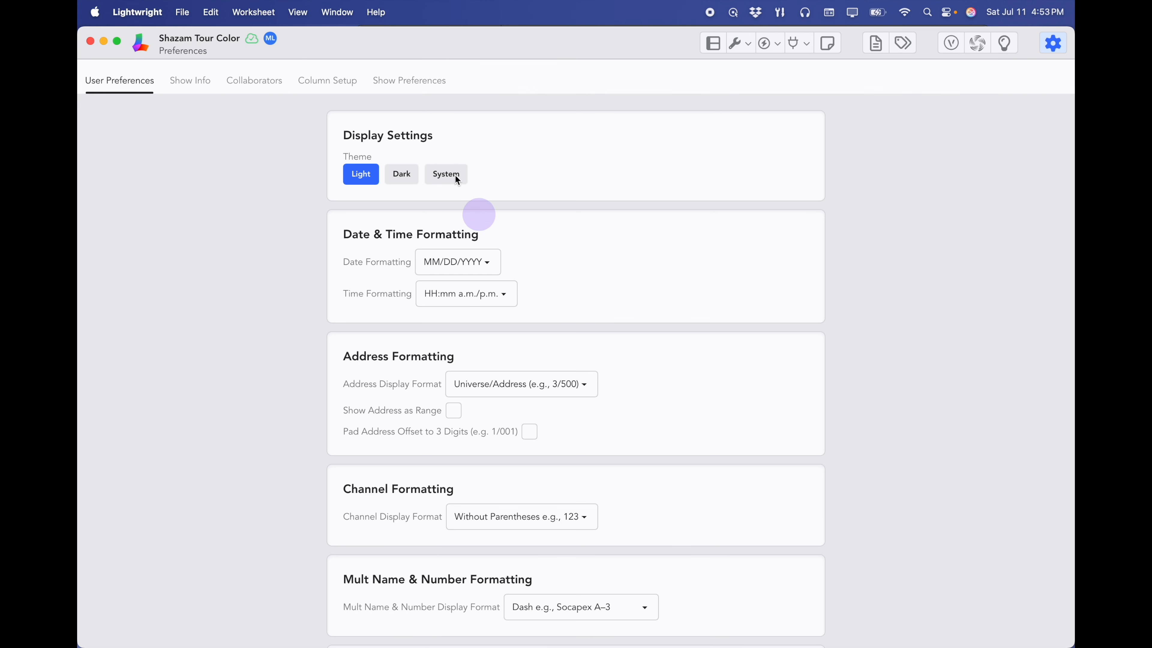
pyautogui.click(449, 82)
pyautogui.scroll(-10, 539, 329)
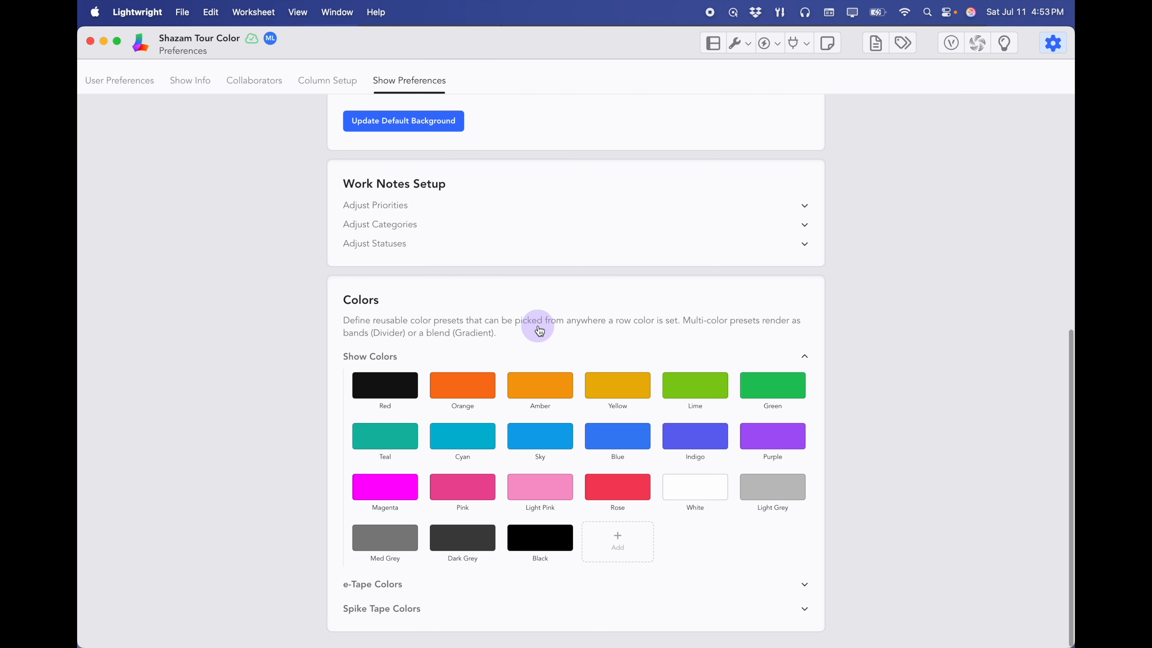
pyautogui.click(383, 388)
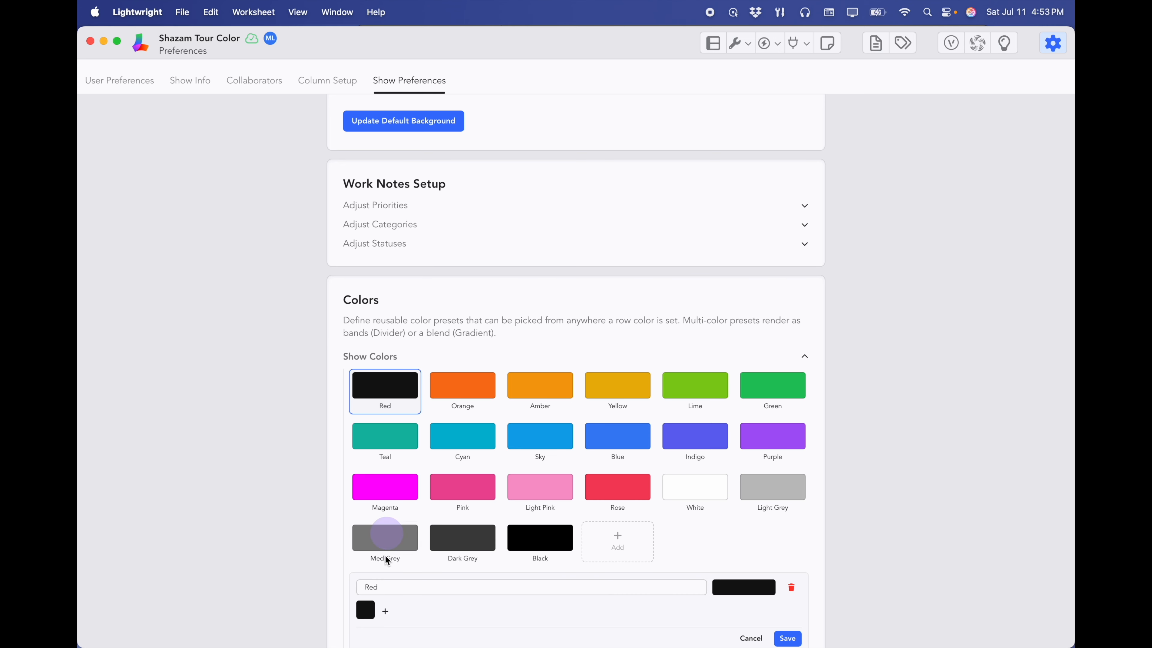
pyautogui.click(365, 610)
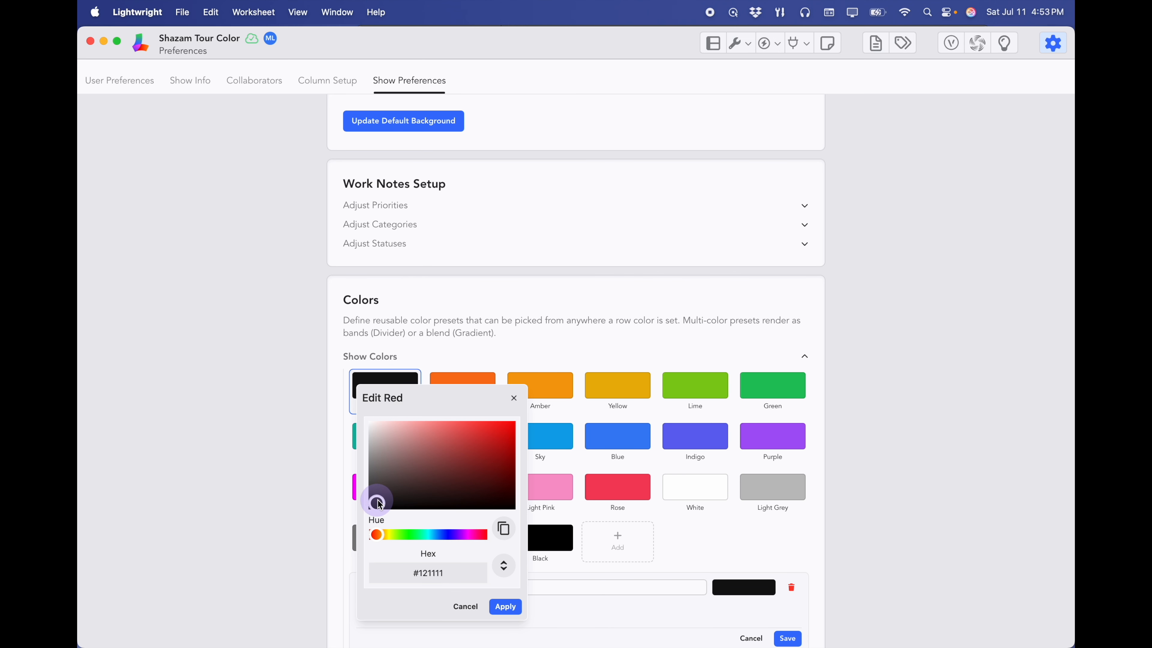
pyautogui.moveTo(379, 503); pyautogui.dragTo(515, 428)
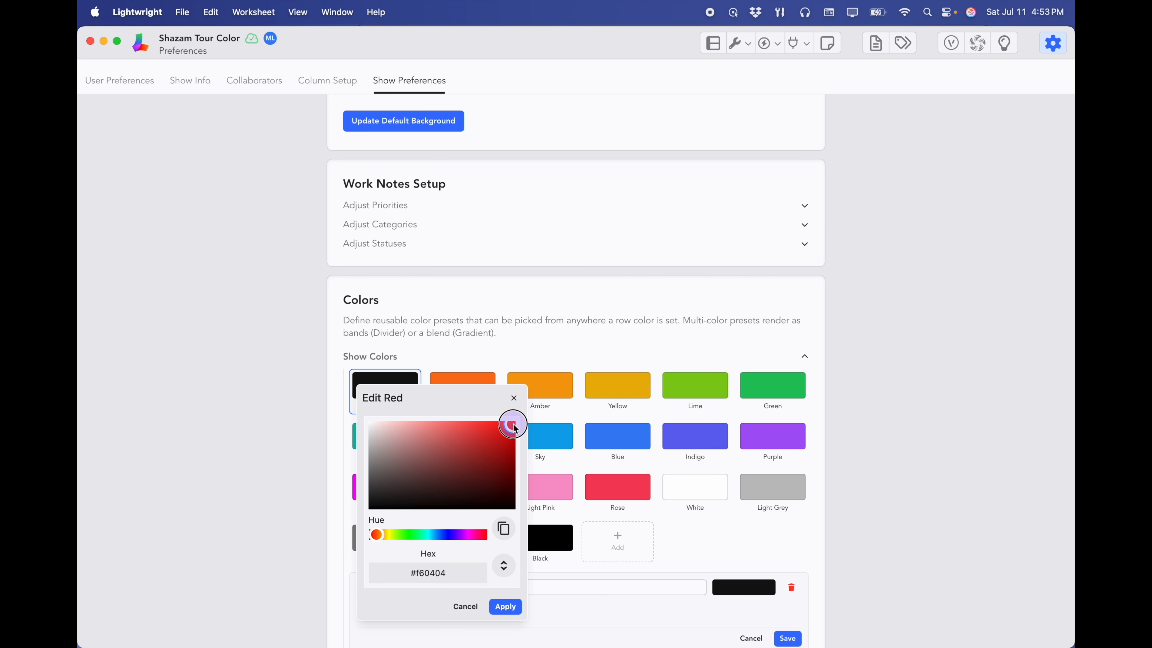
pyautogui.click(505, 606)
pyautogui.click(787, 638)
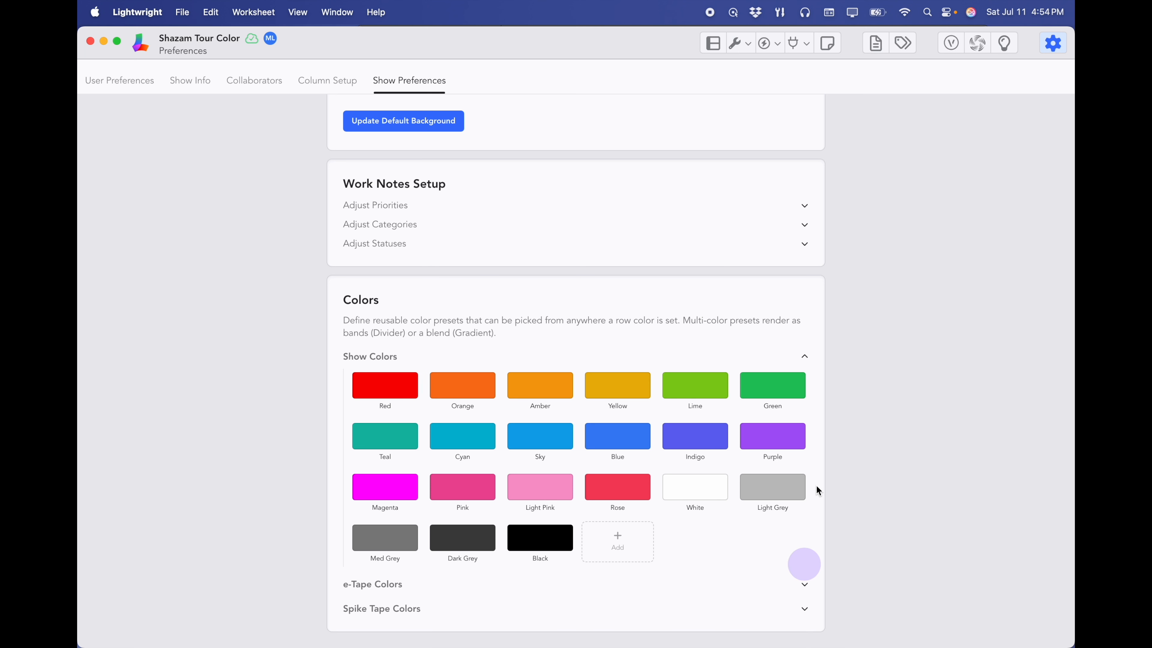
pyautogui.click(802, 44)
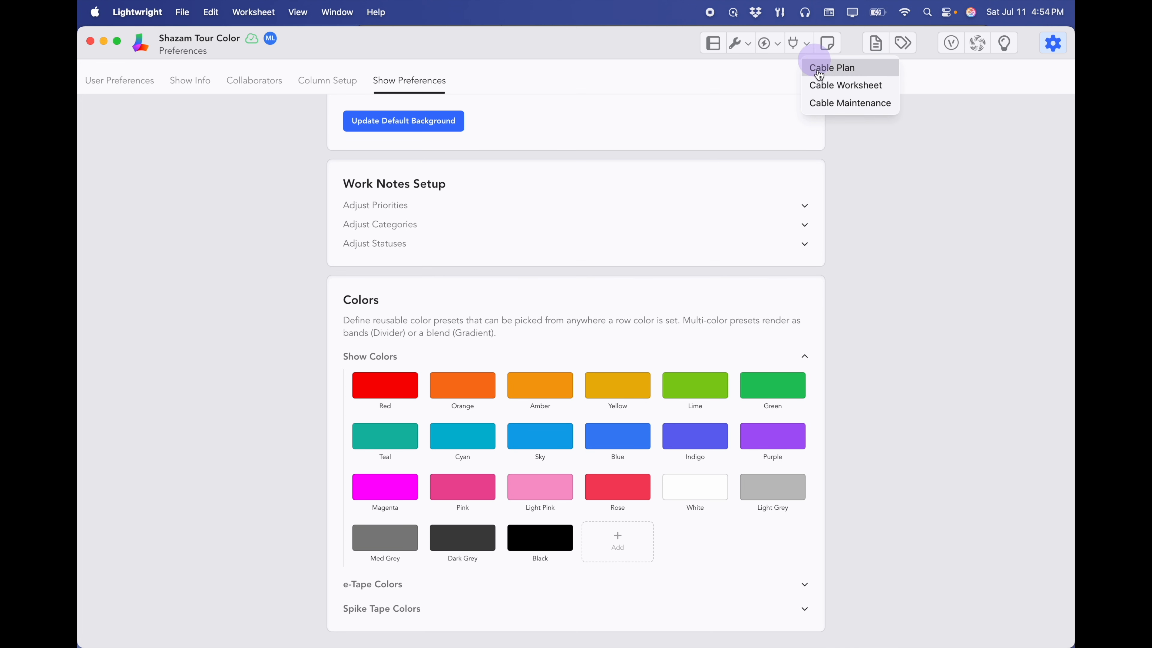
pyautogui.click(825, 103)
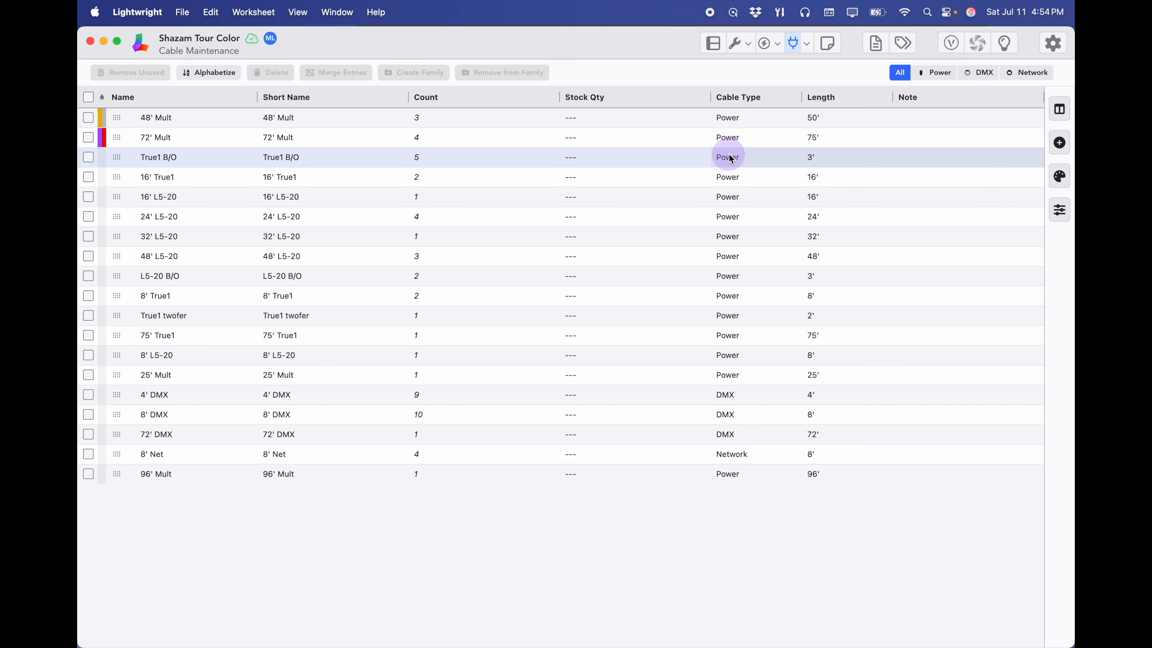
# - Open the Instrument Schedule paperwork and set its row background source to Device Row Colors
pyautogui.click(879, 49)
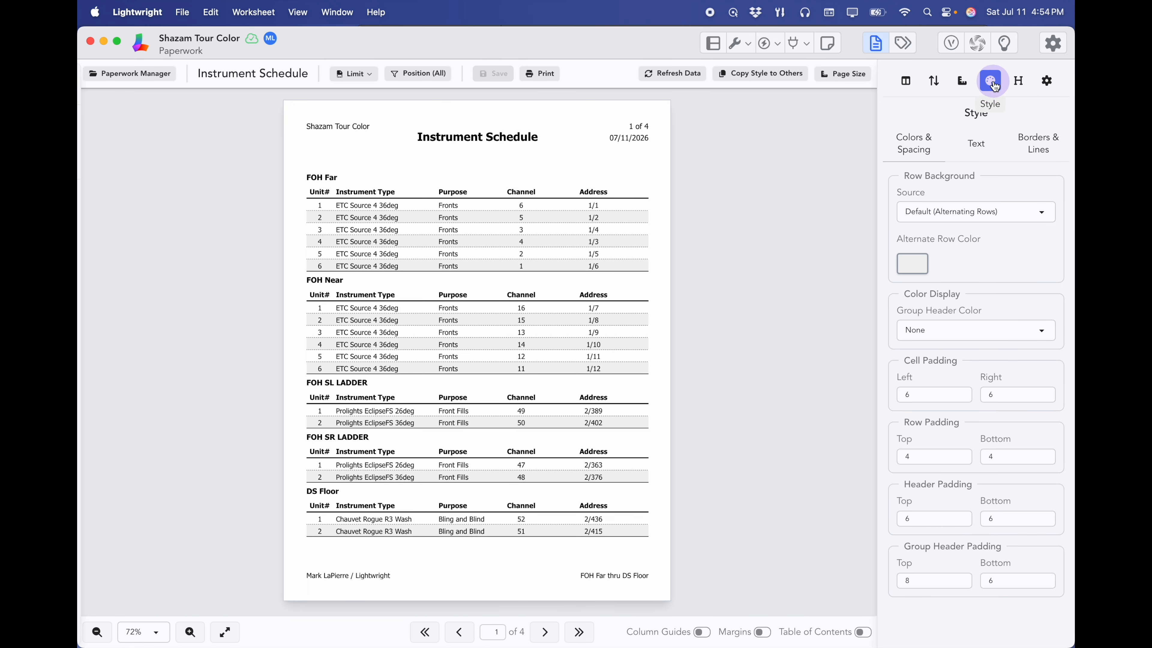
pyautogui.click(945, 217)
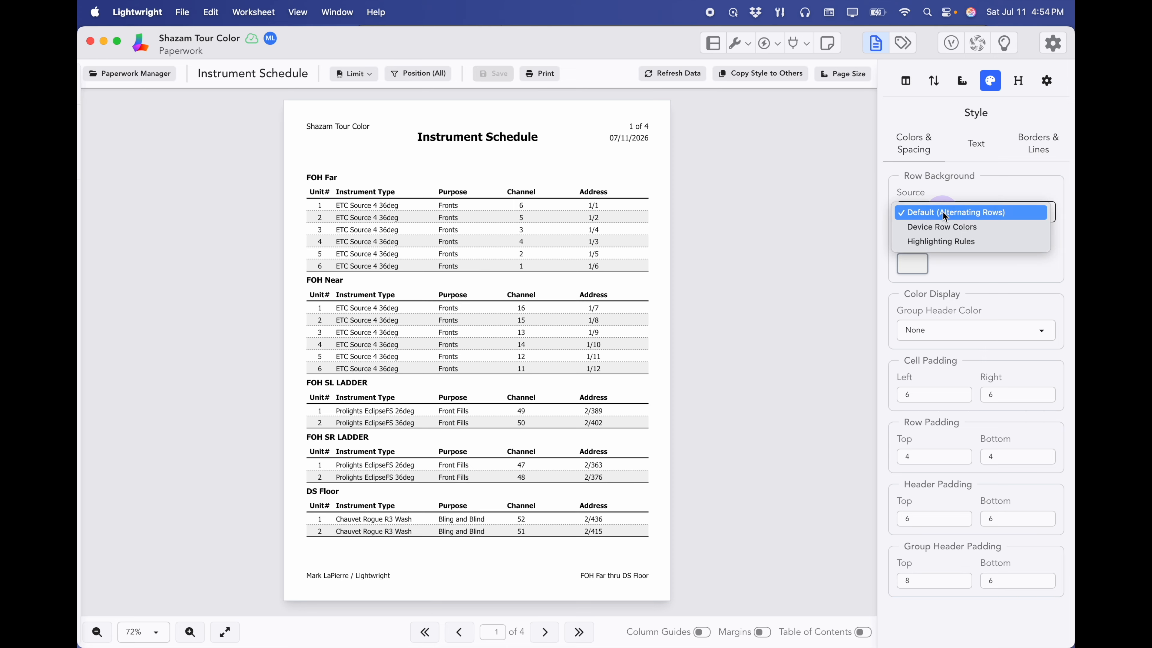
pyautogui.click(942, 230)
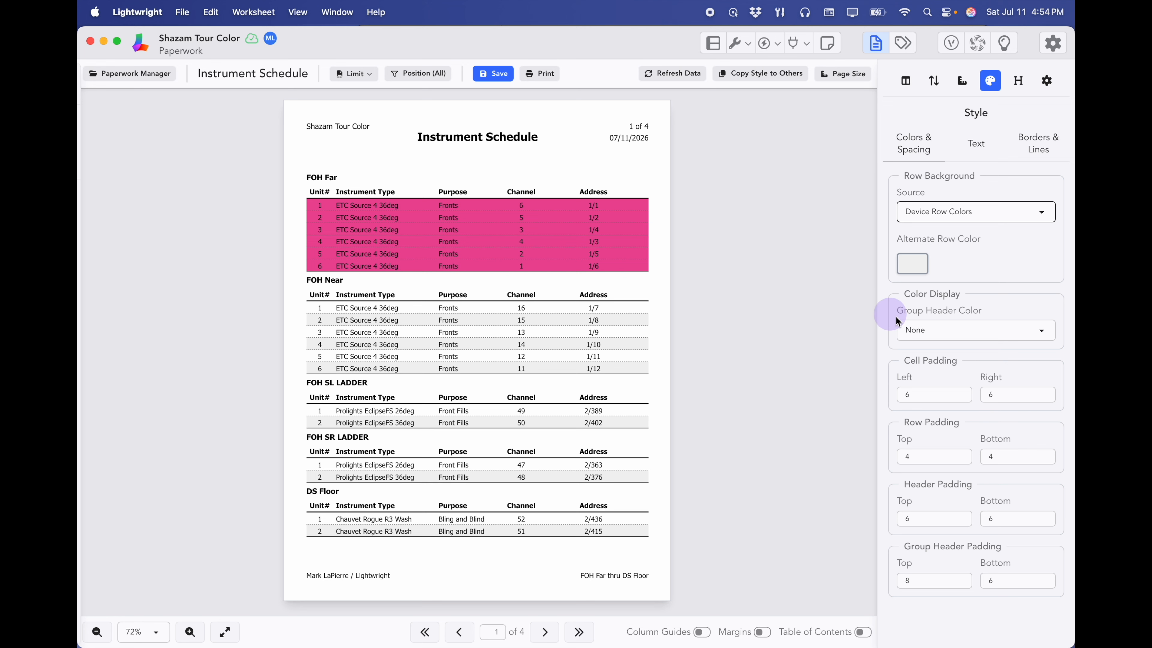
# - Try Swatch, Underline and Background in turn as the Instrument Schedule's group header color display
pyautogui.click(936, 333)
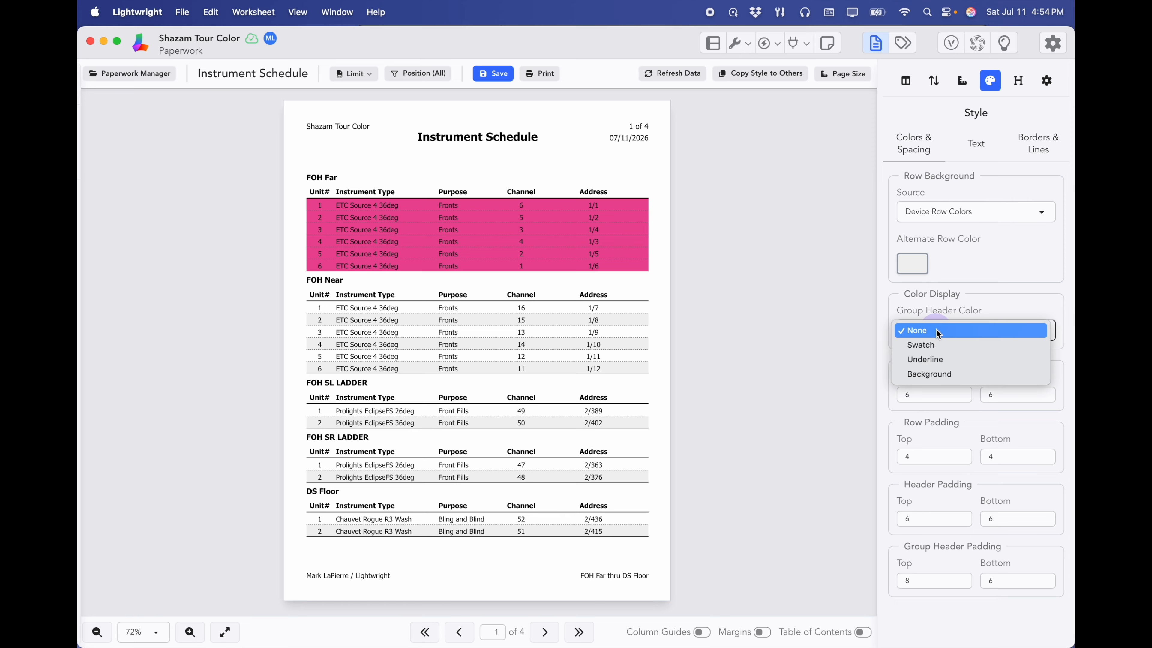
pyautogui.click(933, 344)
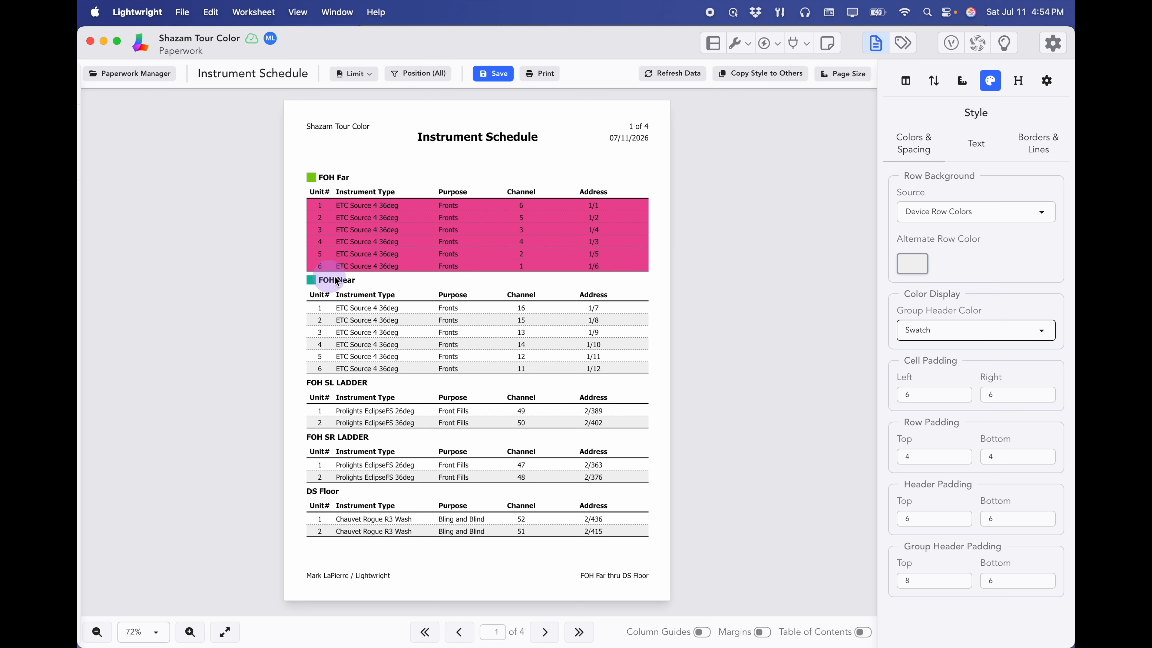
pyautogui.click(936, 330)
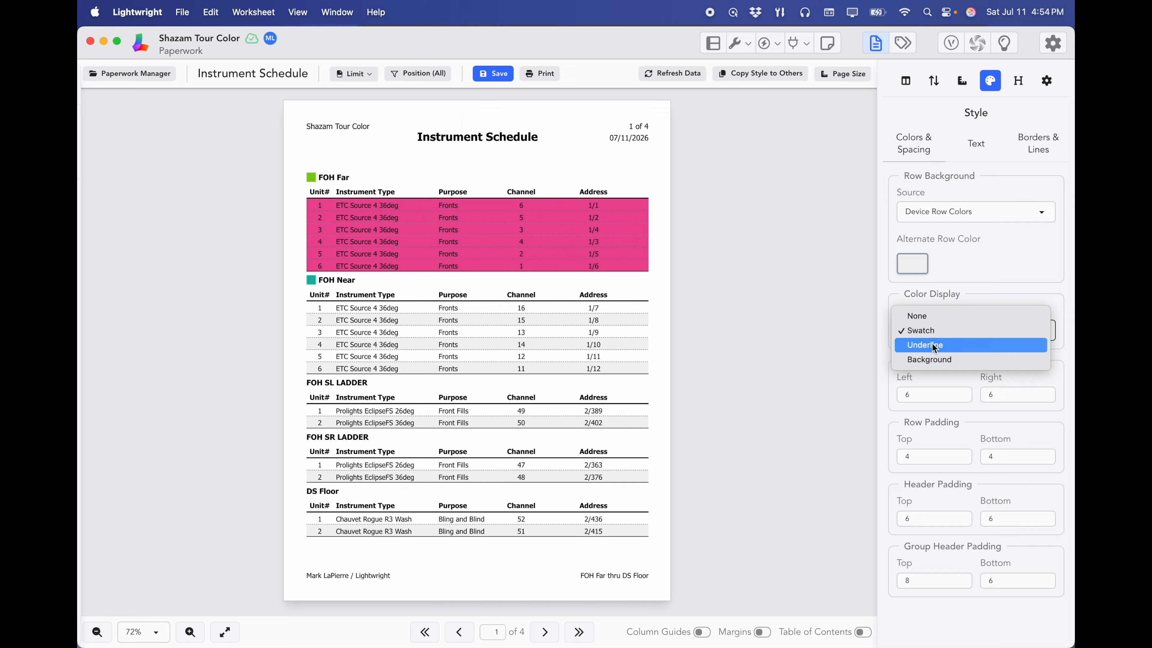
pyautogui.click(933, 345)
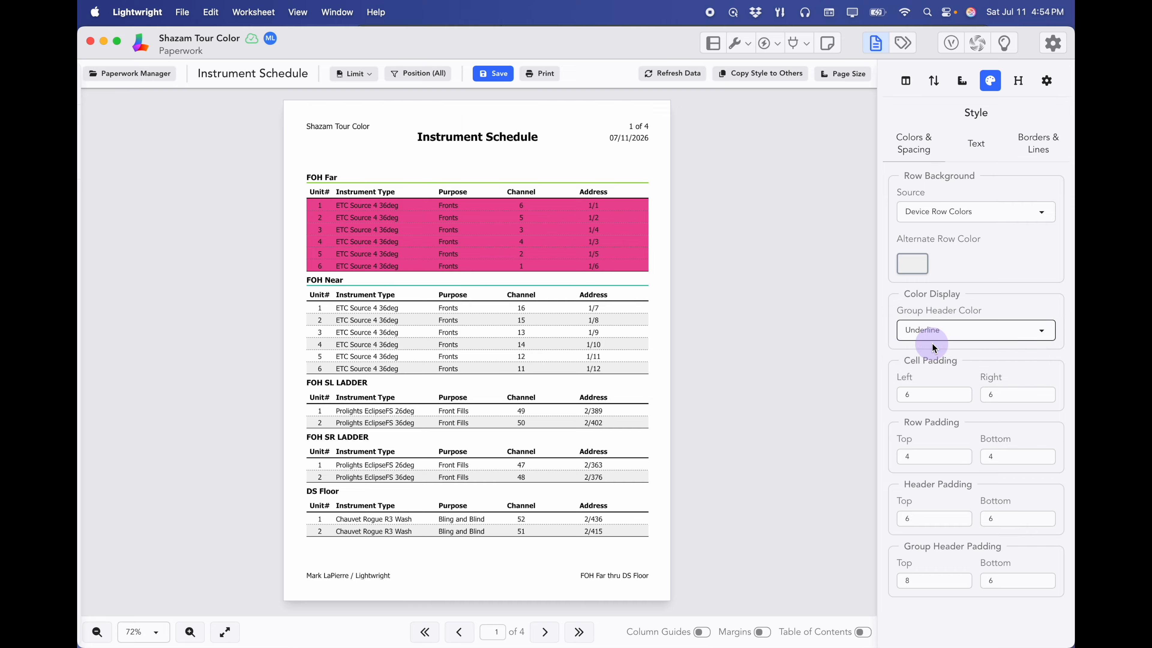
pyautogui.click(933, 346)
pyautogui.click(936, 344)
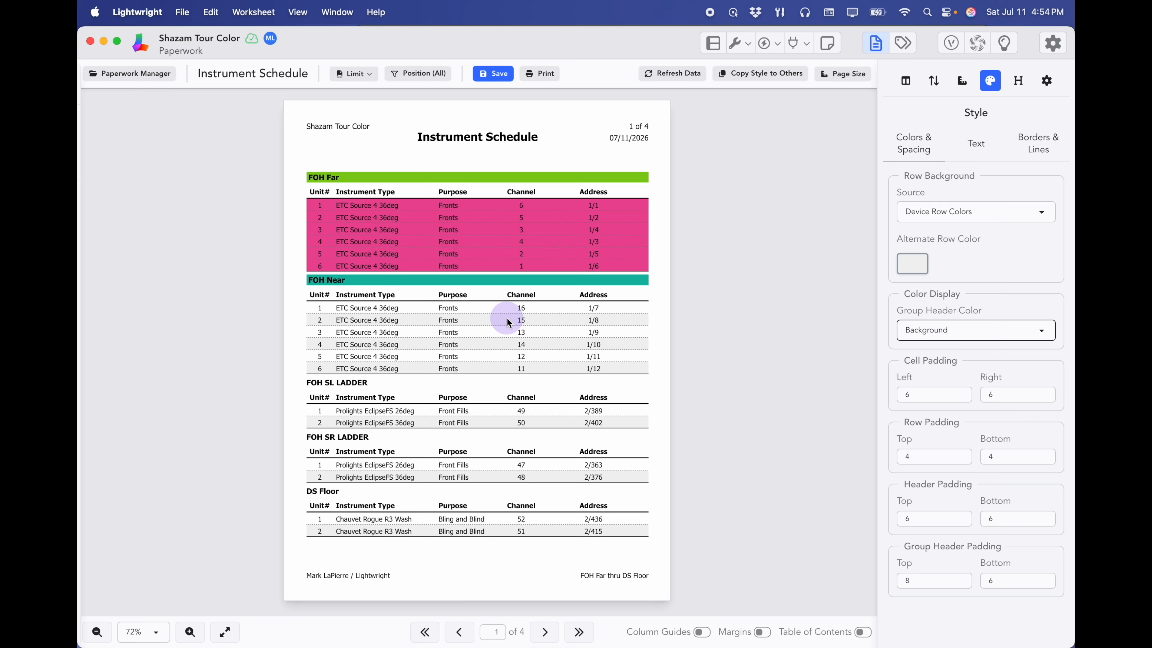
# - Set the group header color display to Swatch, then switch to Labels, saving the Instrument Schedule changes
pyautogui.click(930, 330)
pyautogui.click(942, 302)
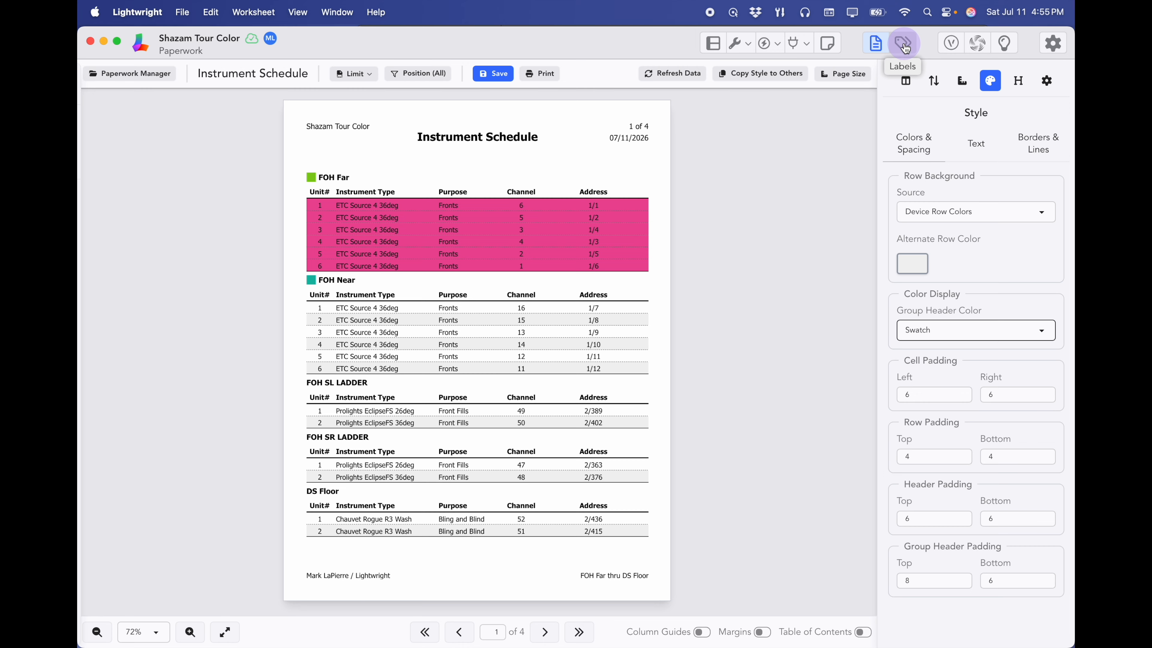
pyautogui.click(904, 44)
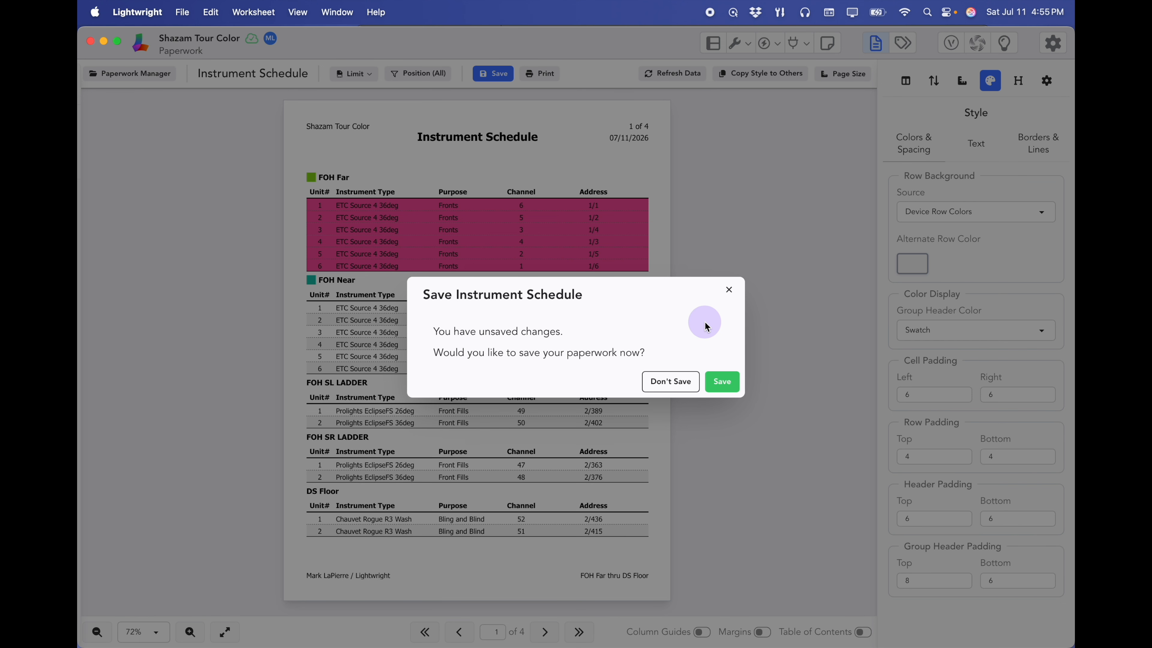
pyautogui.click(721, 380)
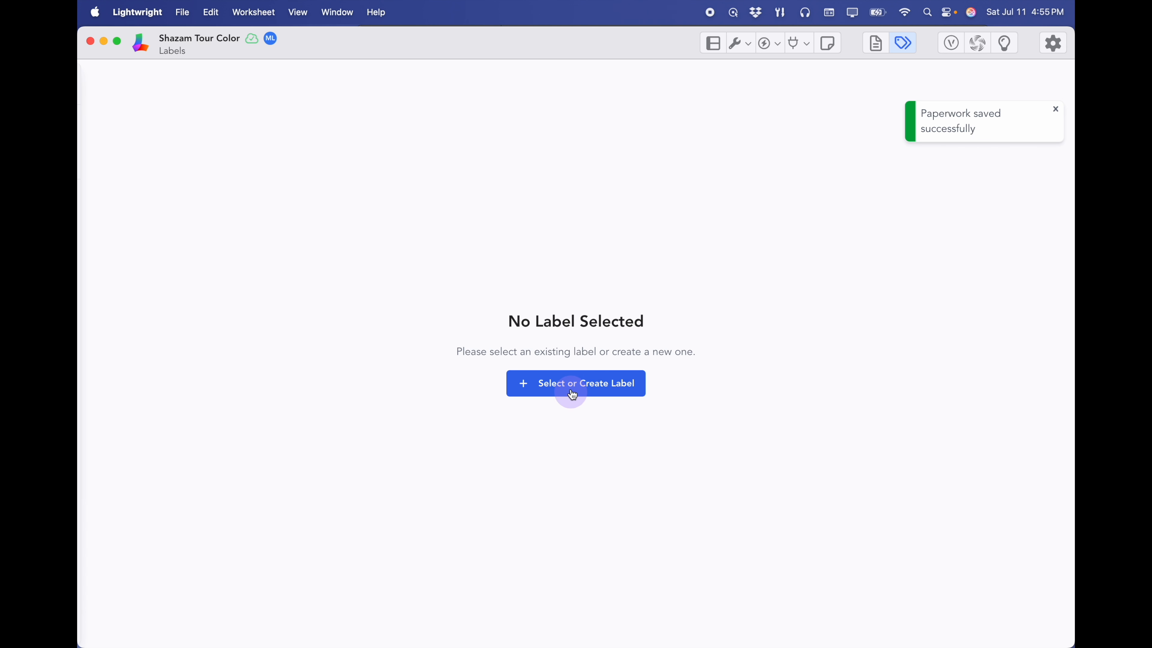
# - Open the existing 2x4 Hang Theater device label from the current show for editing
pyautogui.click(582, 383)
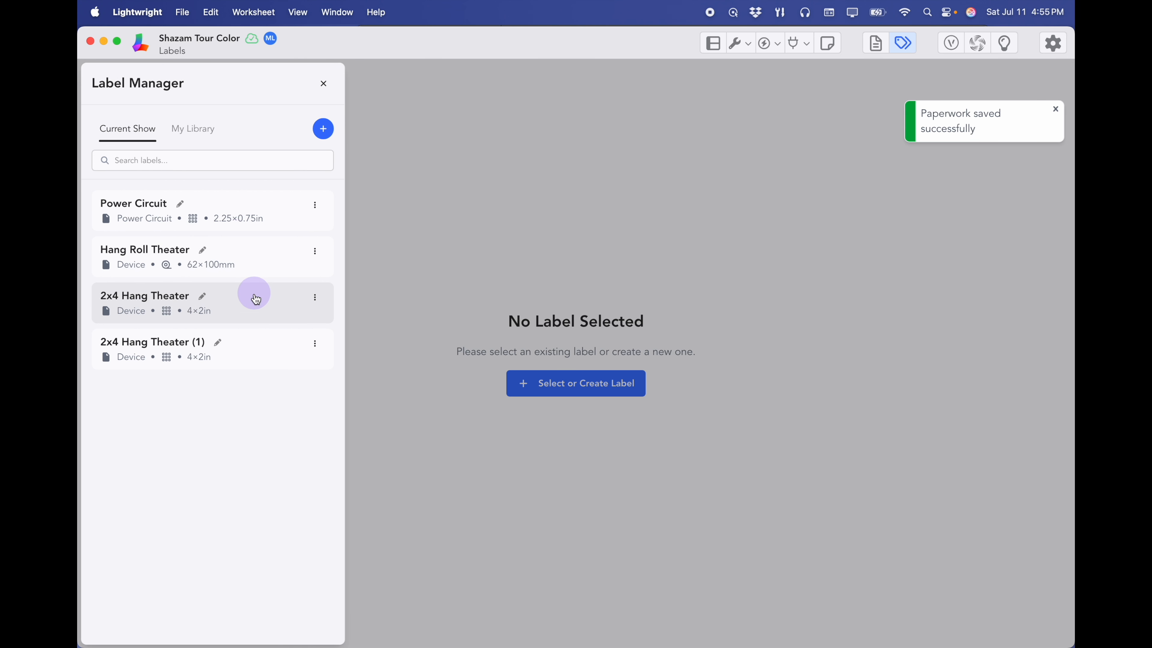
pyautogui.click(254, 298)
pyautogui.click(324, 84)
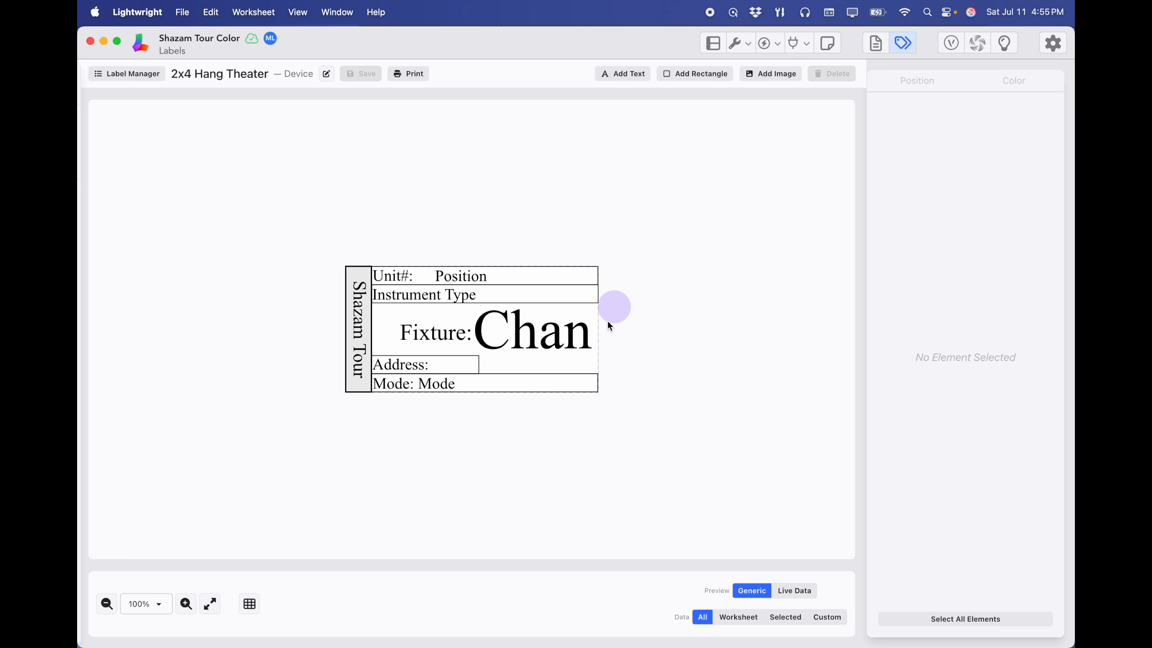
# - Bind the text color of the label's Instrument Type field to the inherited Rental Row Colors
pyautogui.click(544, 333)
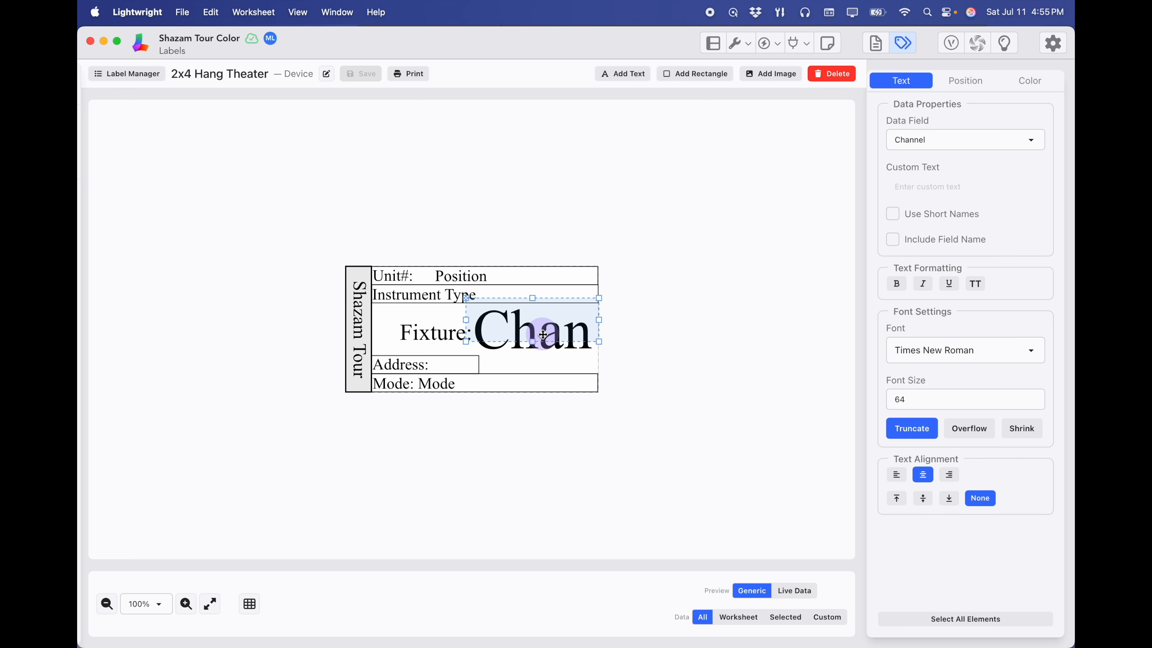
pyautogui.click(443, 296)
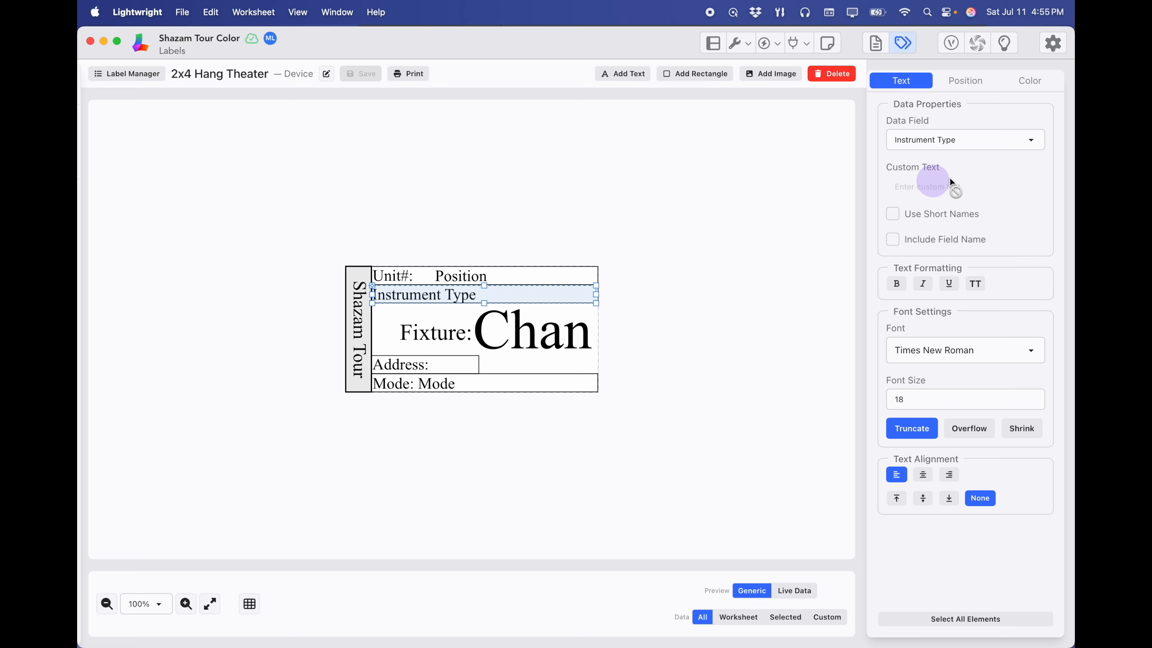
pyautogui.click(1030, 81)
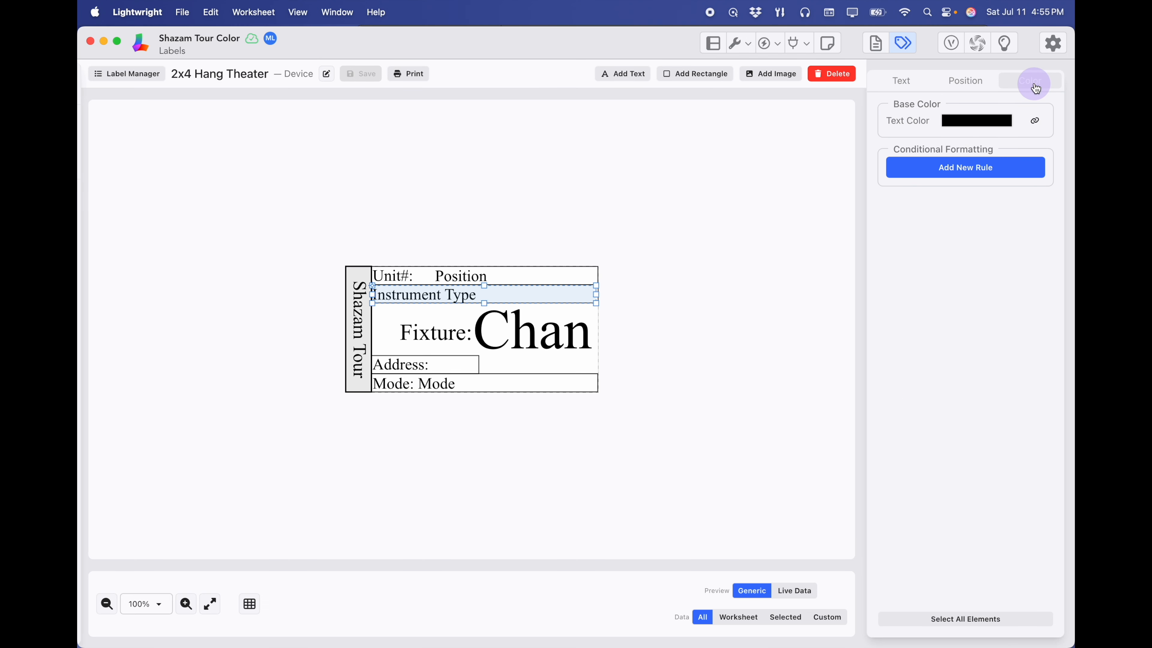
pyautogui.click(1037, 122)
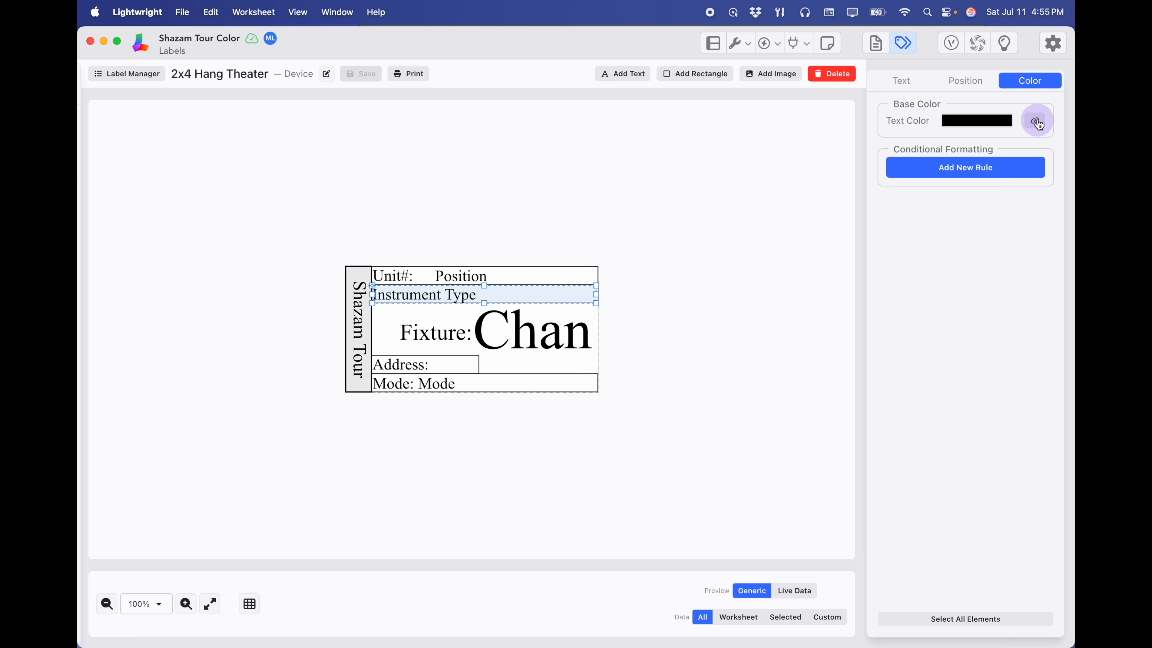
pyautogui.click(1038, 121)
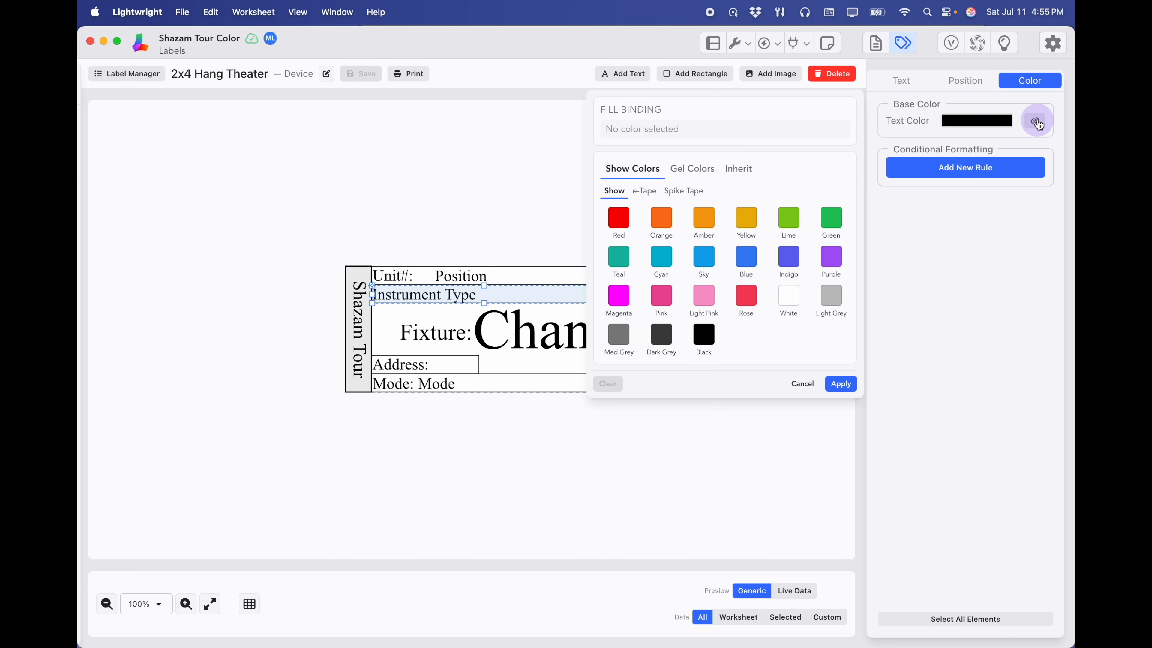
pyautogui.click(745, 176)
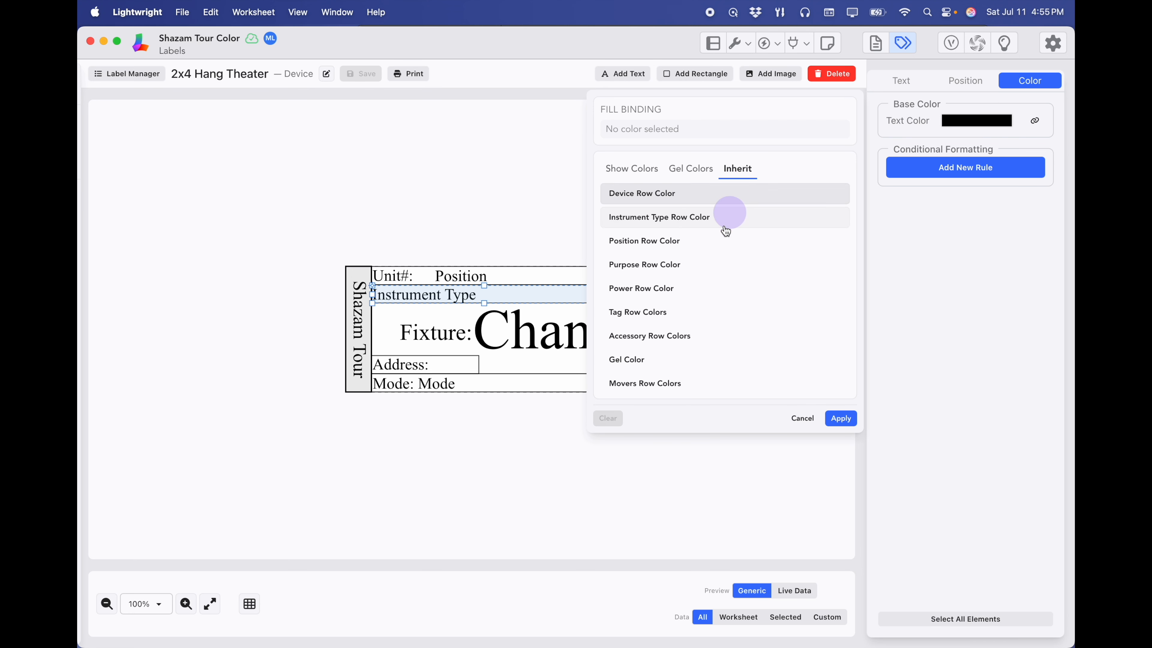
pyautogui.click(707, 265)
pyautogui.scroll(-2, 710, 271)
pyautogui.scroll(-1, 709, 267)
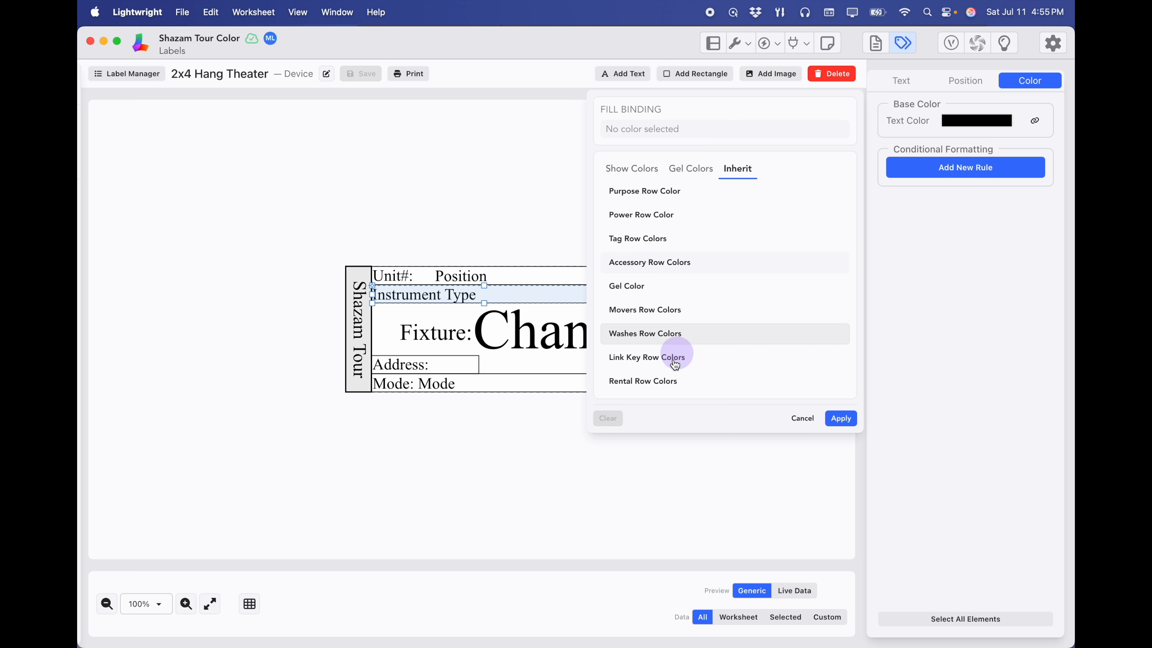
pyautogui.click(660, 385)
pyautogui.click(840, 419)
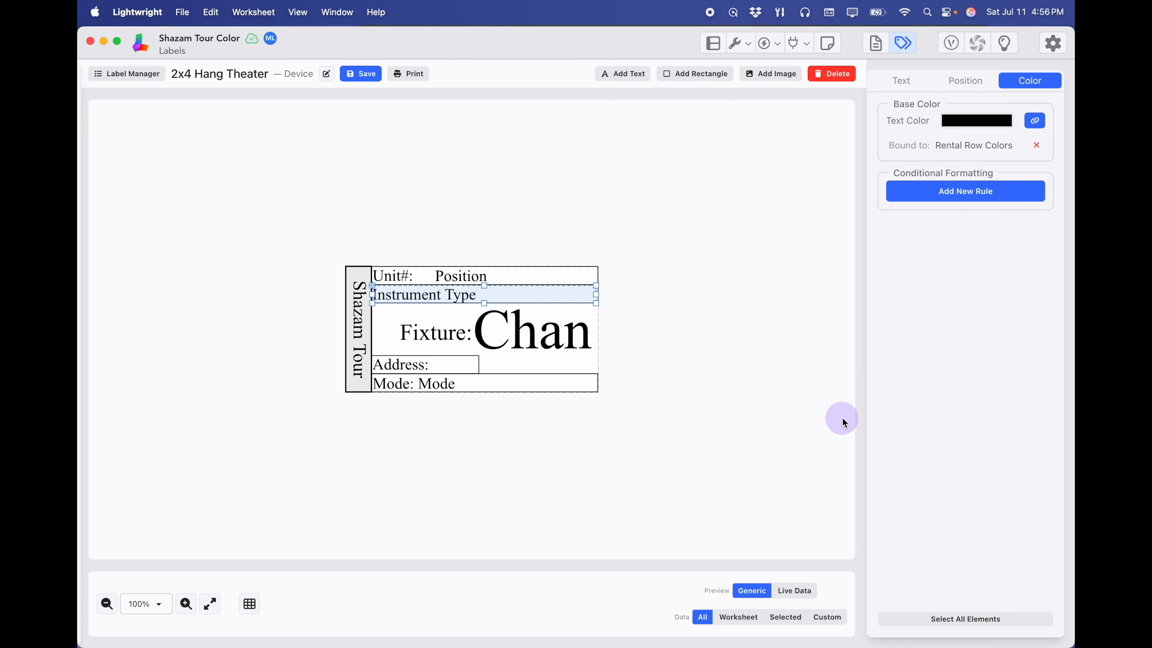
# - Preview the label with live data and scrub through the devices to device 32 to check the Instrument Type text color
pyautogui.click(796, 591)
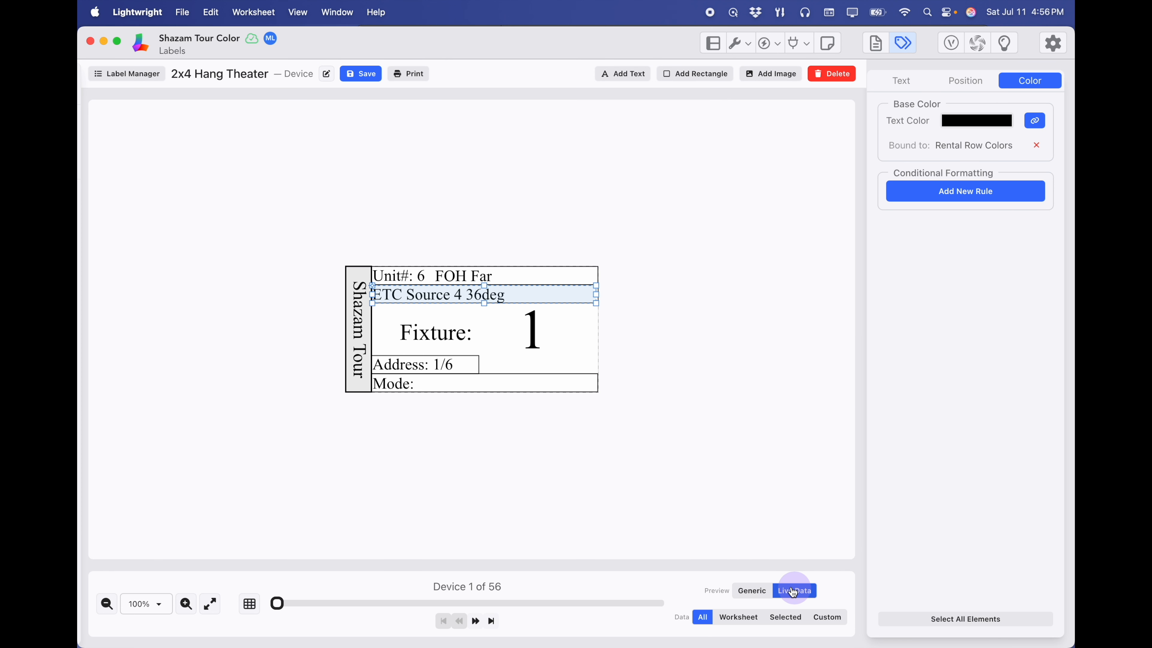
pyautogui.moveTo(277, 603); pyautogui.dragTo(442, 592)
pyautogui.moveTo(453, 591); pyautogui.dragTo(494, 588)
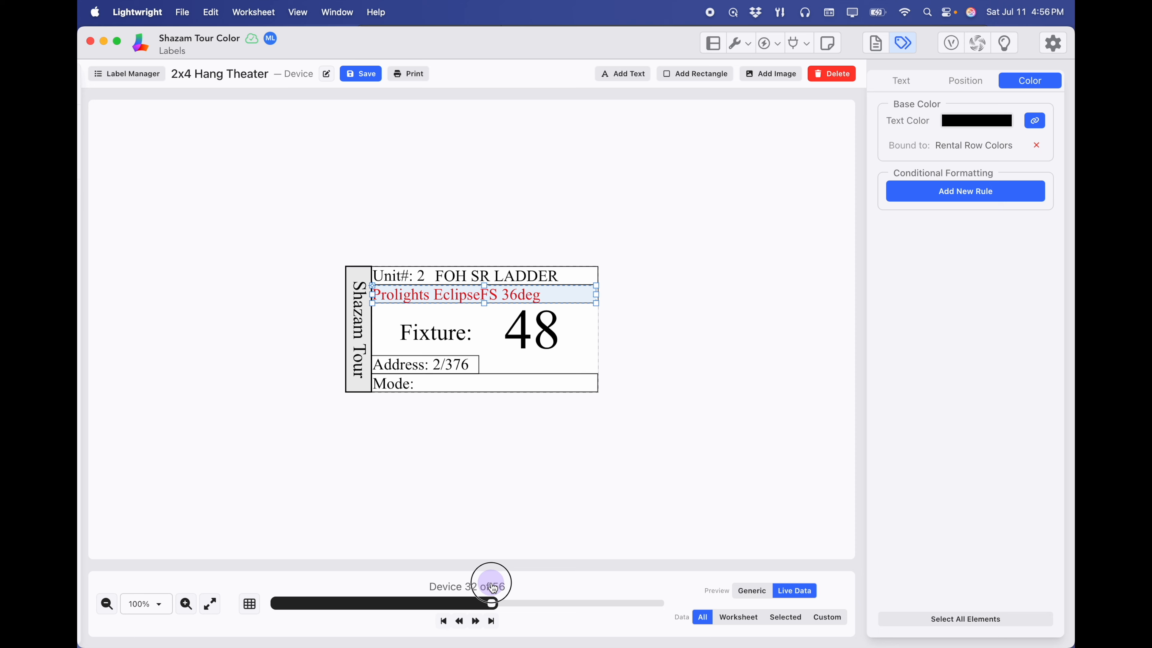